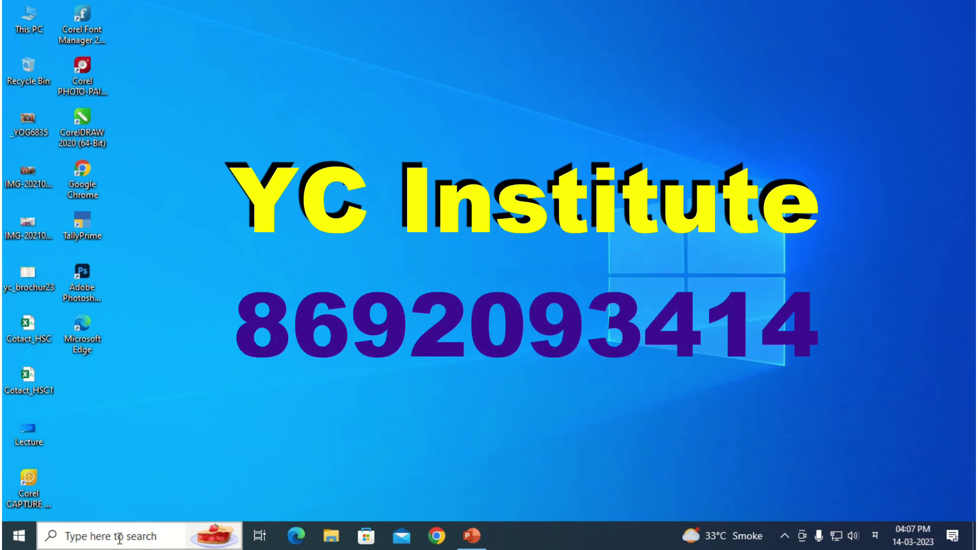
Step: Switch the keyboard input language to English for the Windows search
click(120, 536)
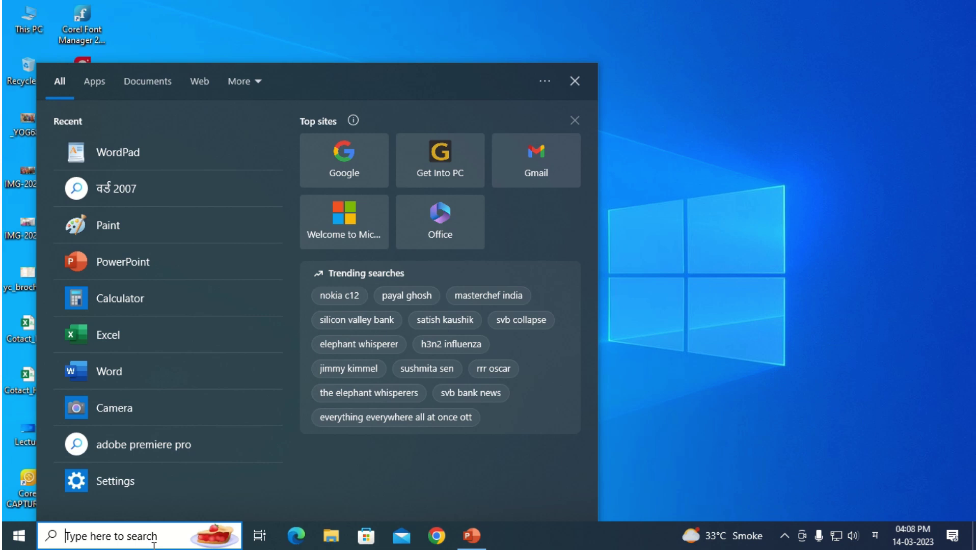
text(p)
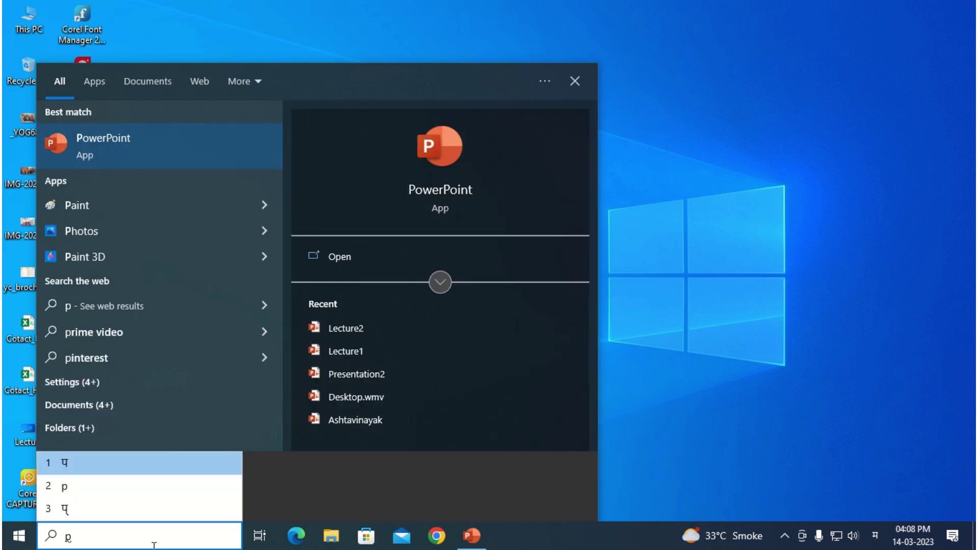
key(BackSpace)
click(875, 536)
click(848, 415)
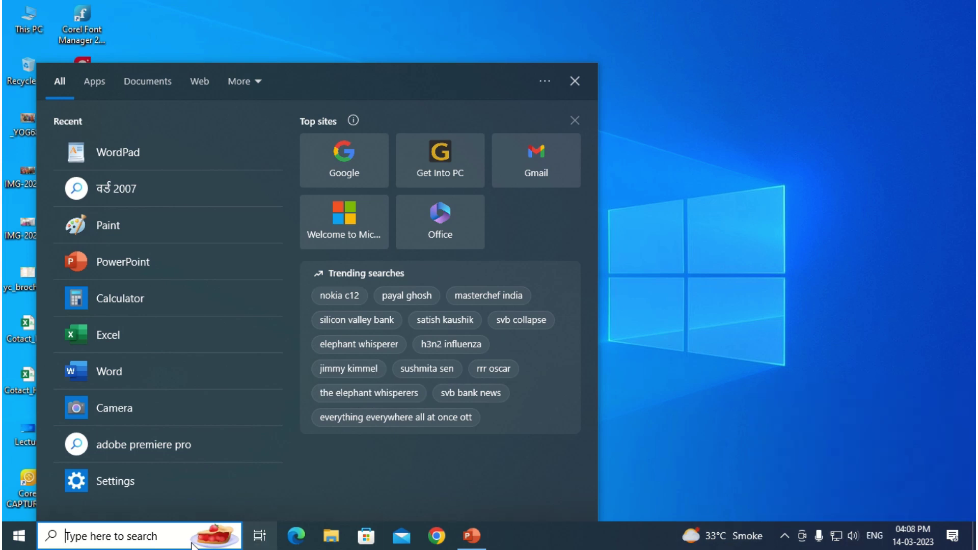
Step: Find Paint with the Windows search and launch it
click(151, 536)
text(pain)
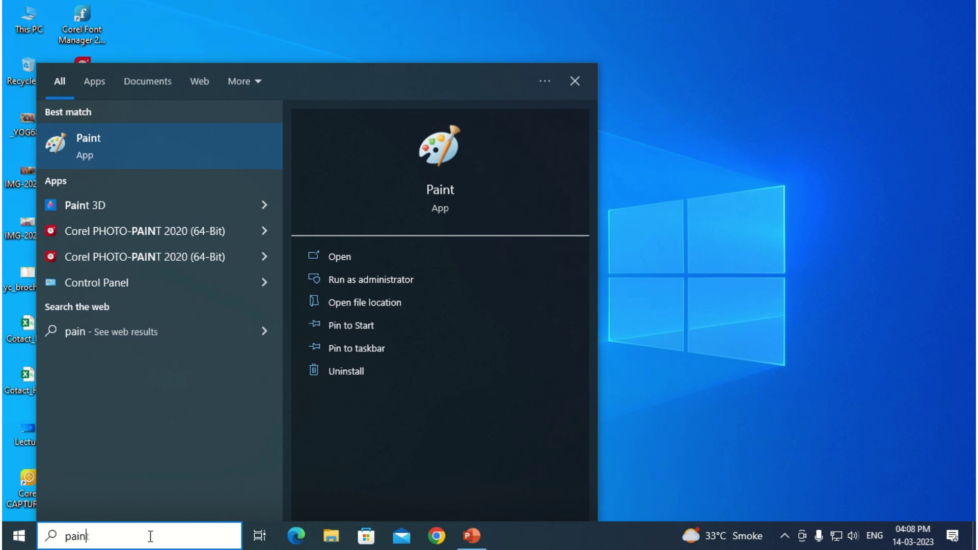
key(Return)
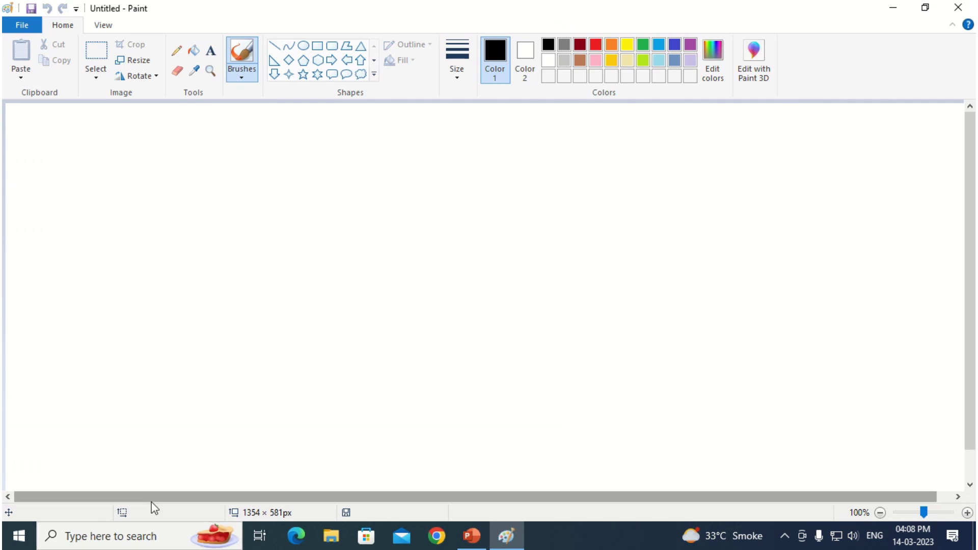
Step: Search Windows for "wor", choose WordPad among the matching apps and launch it
click(160, 536)
text(wor)
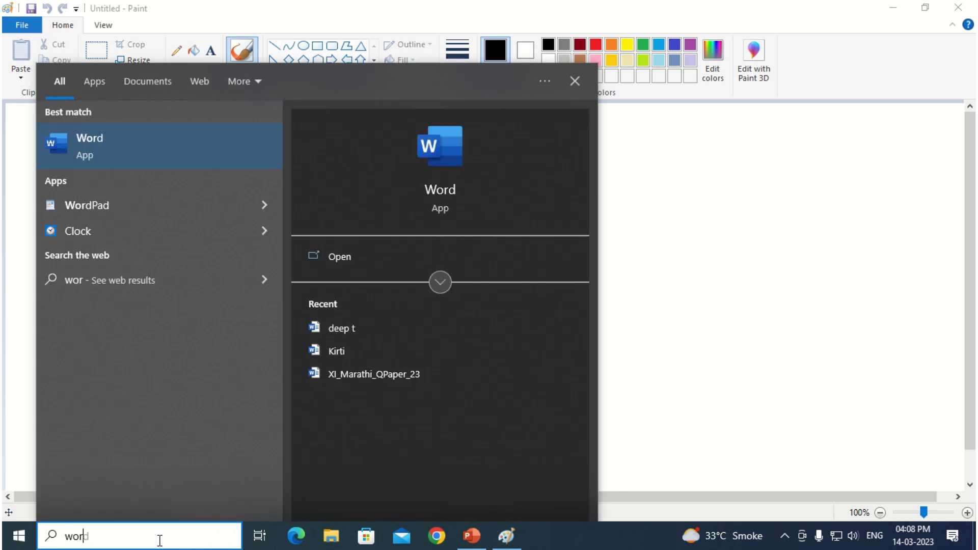
key(Down)
key(Down)
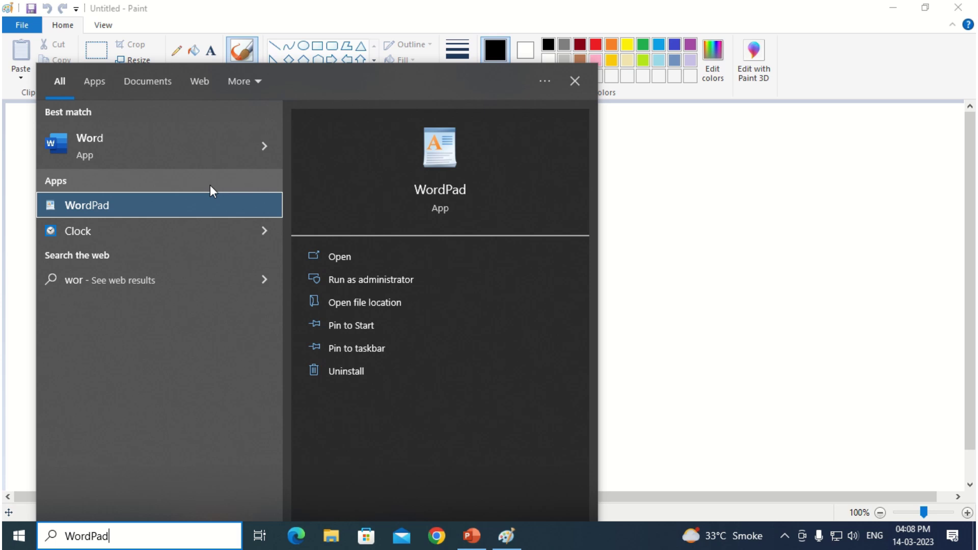
key(Down)
key(Up)
key(Up)
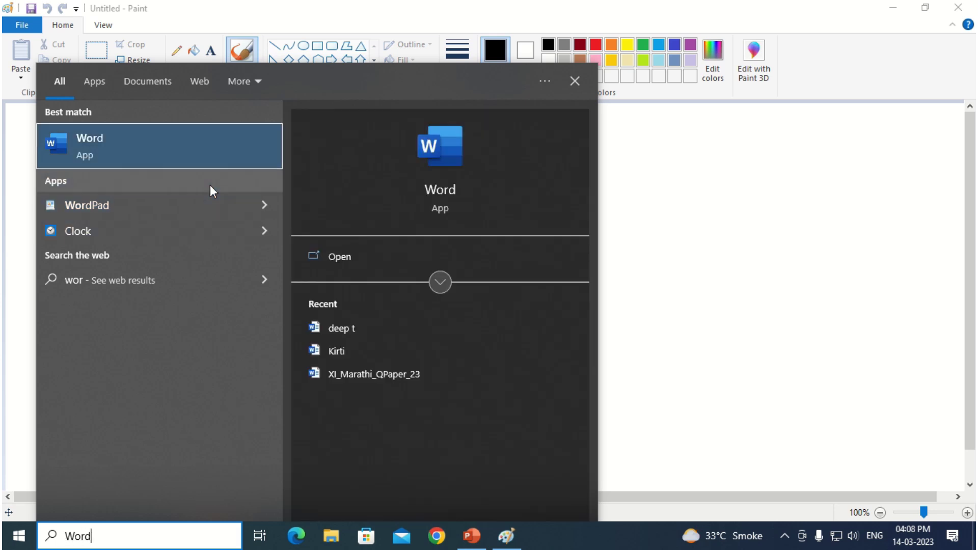
key(Down)
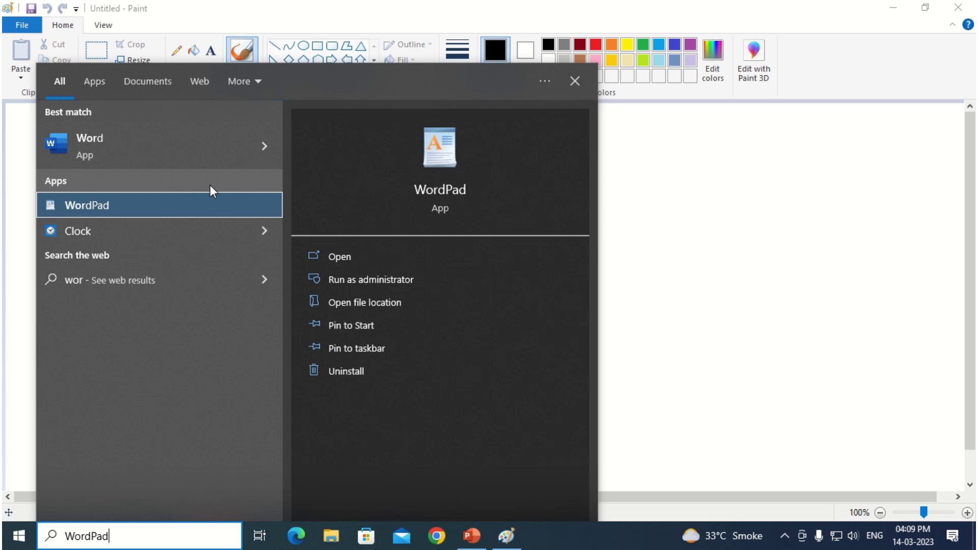
key(Return)
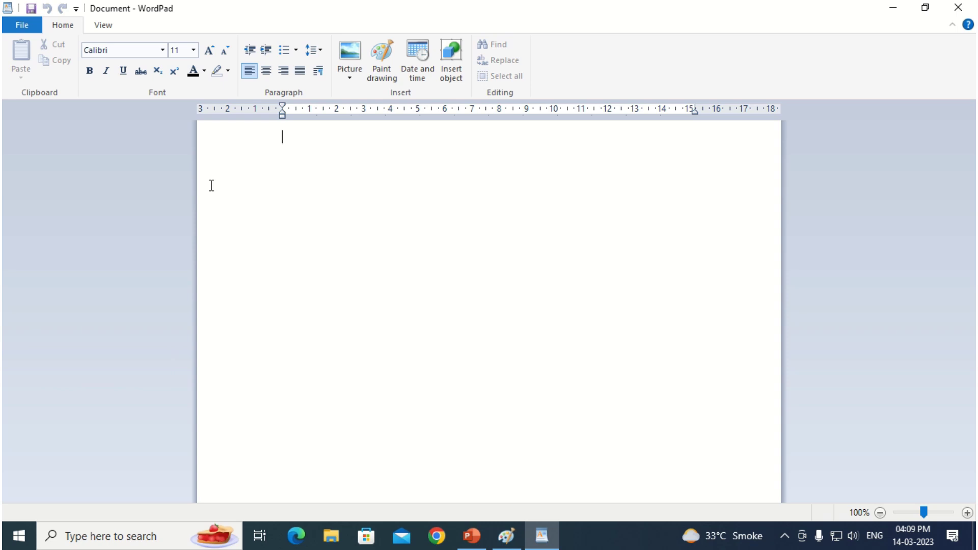
Step: Search Windows for "ex", look through the Excel, File Explorer and Internet Explorer results, and dismiss the search without launching anything
click(89, 536)
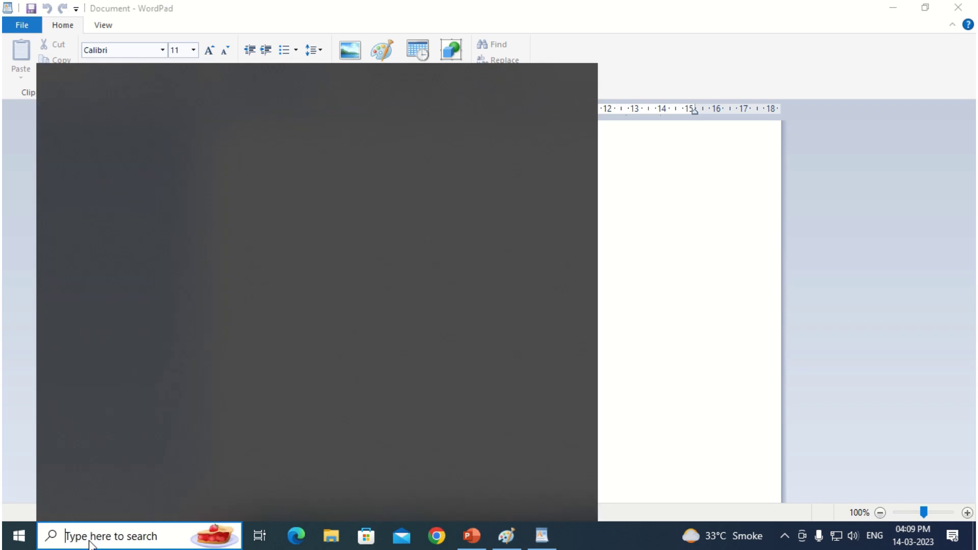
text(ex)
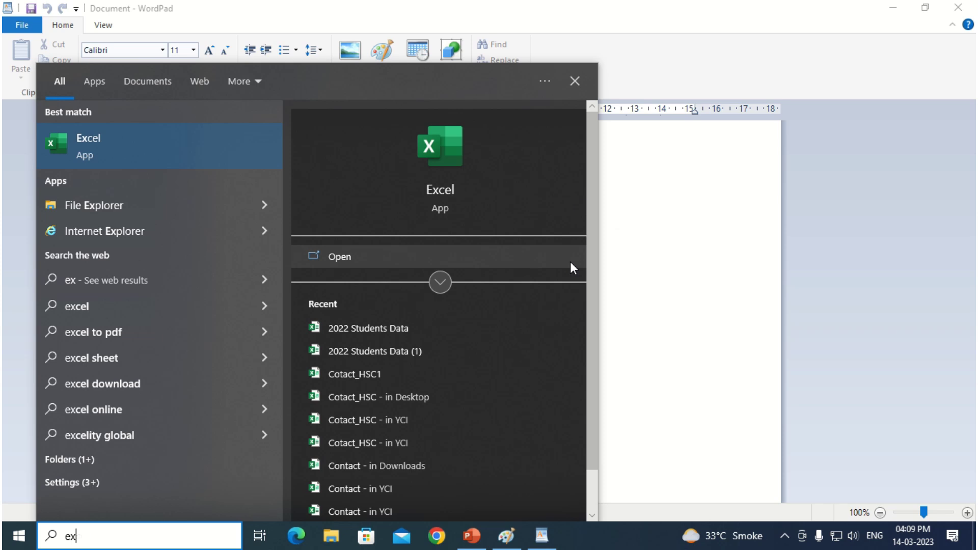
key(Down)
key(Down)
key(Down)
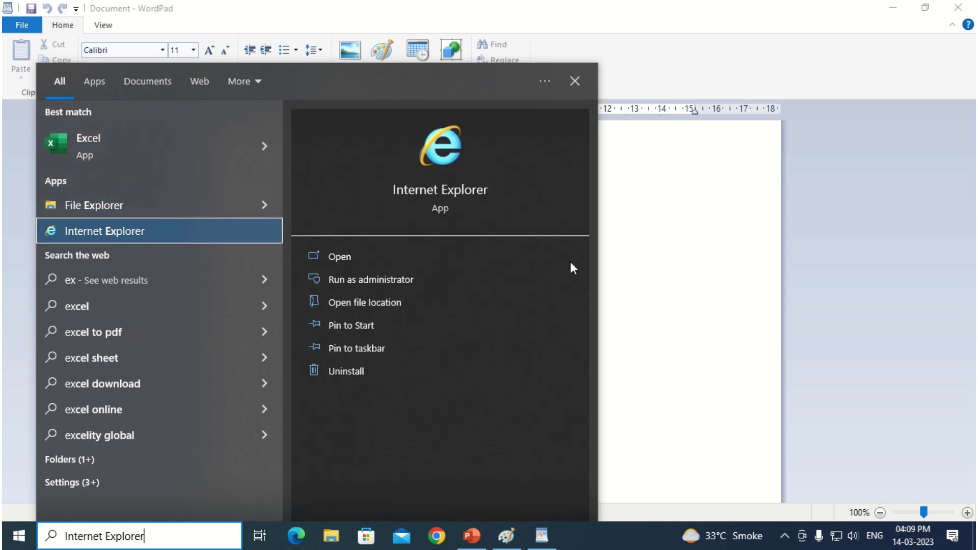
key(Up)
key(Down)
key(Up)
key(Up)
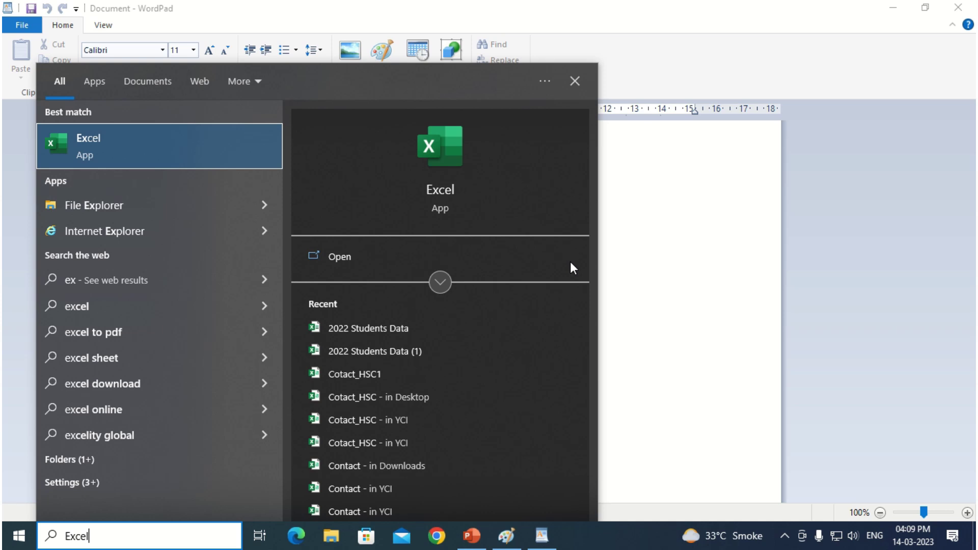
click(660, 269)
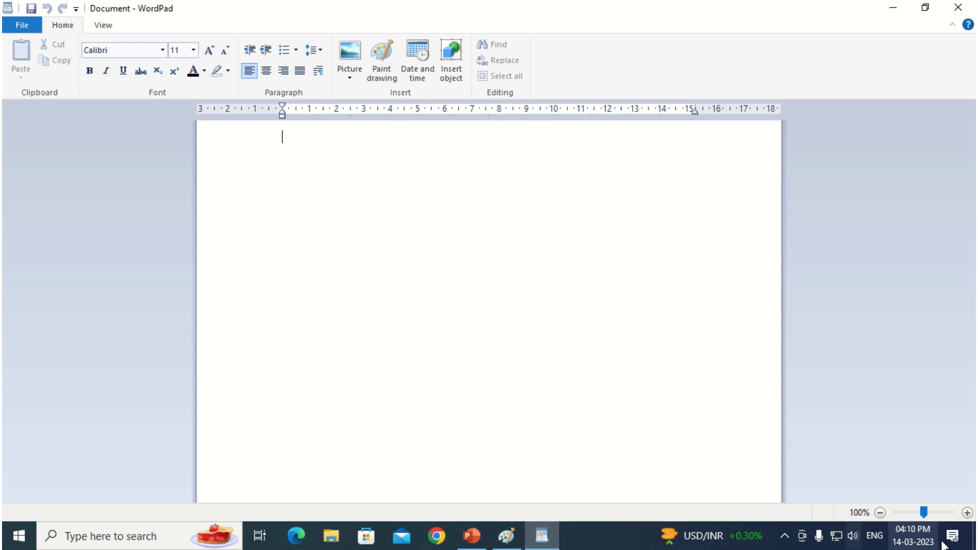
Step: Switch to the open Paint window and back to WordPad twice
mouse_move(548, 543)
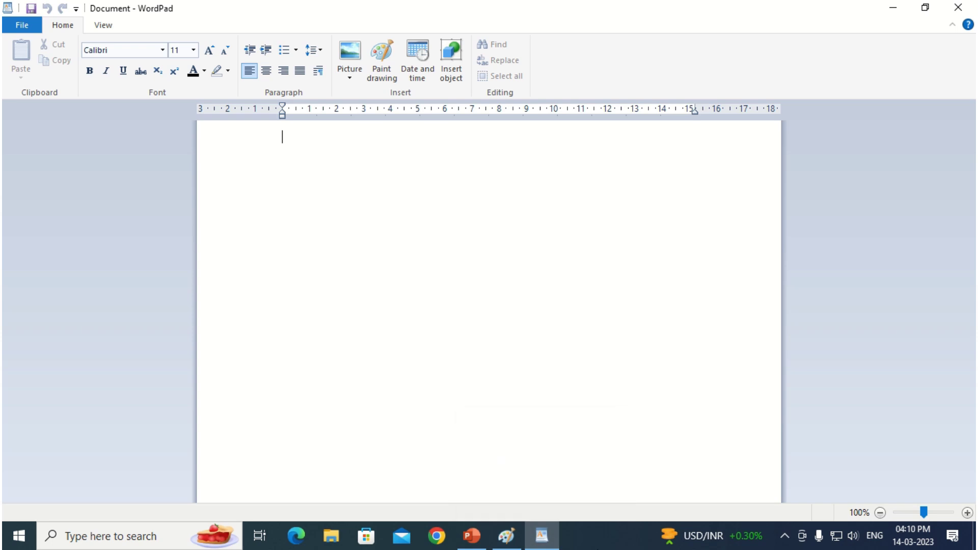
mouse_move(510, 548)
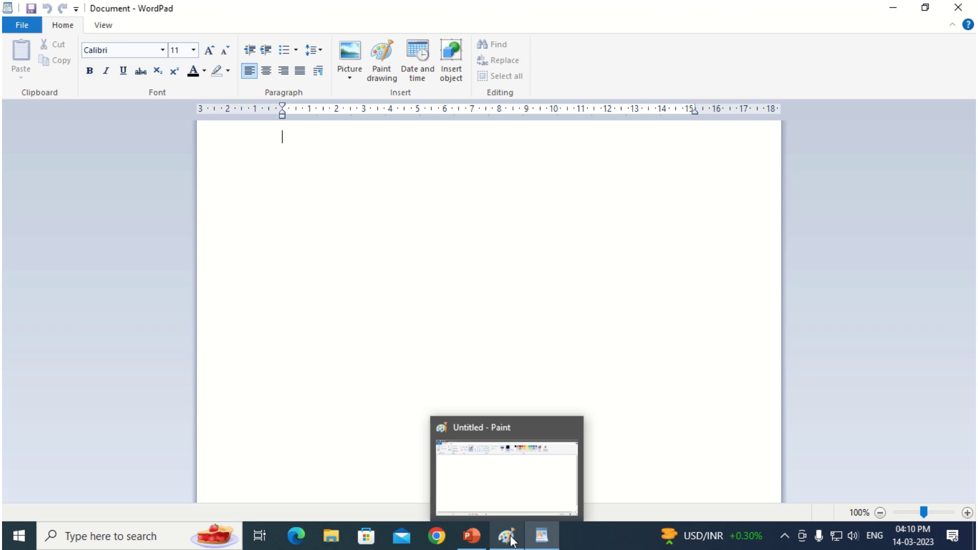
click(507, 537)
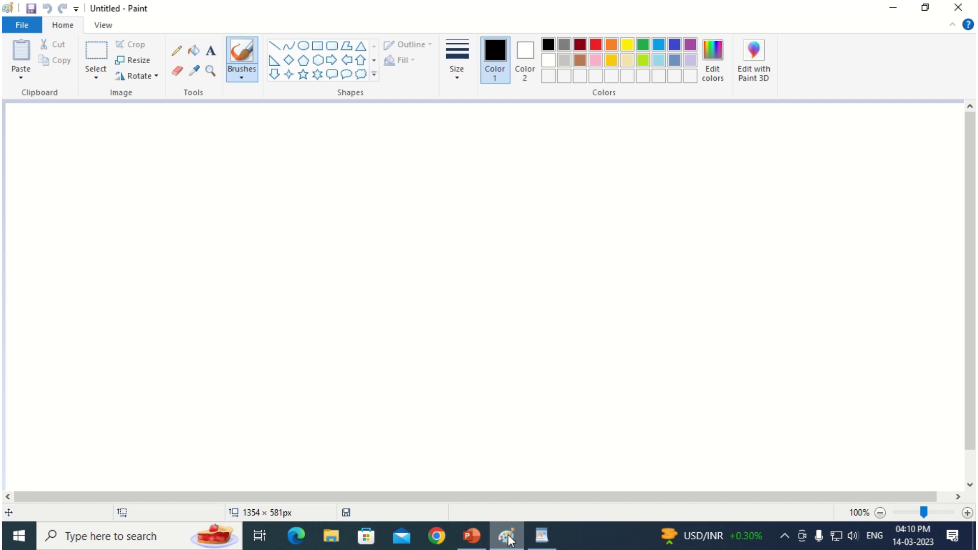
click(541, 539)
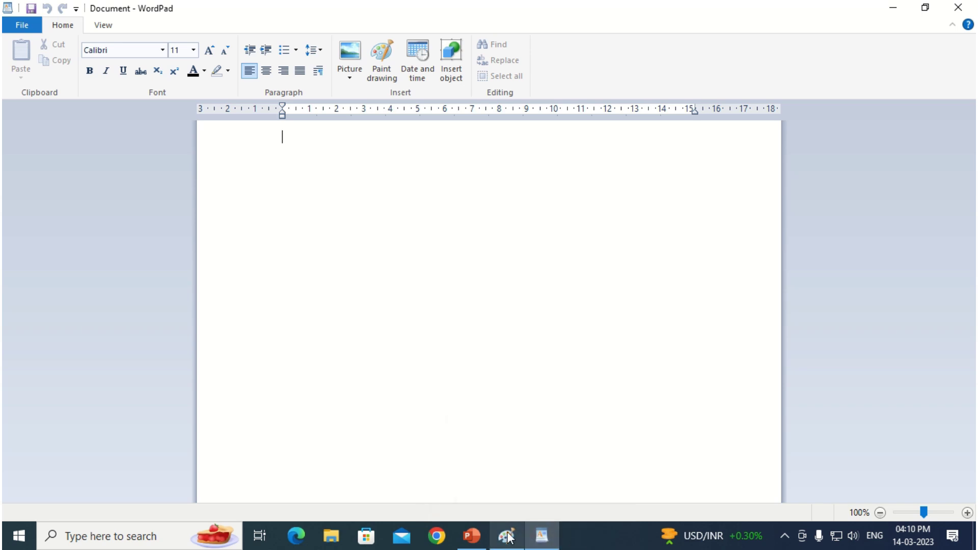
mouse_move(508, 538)
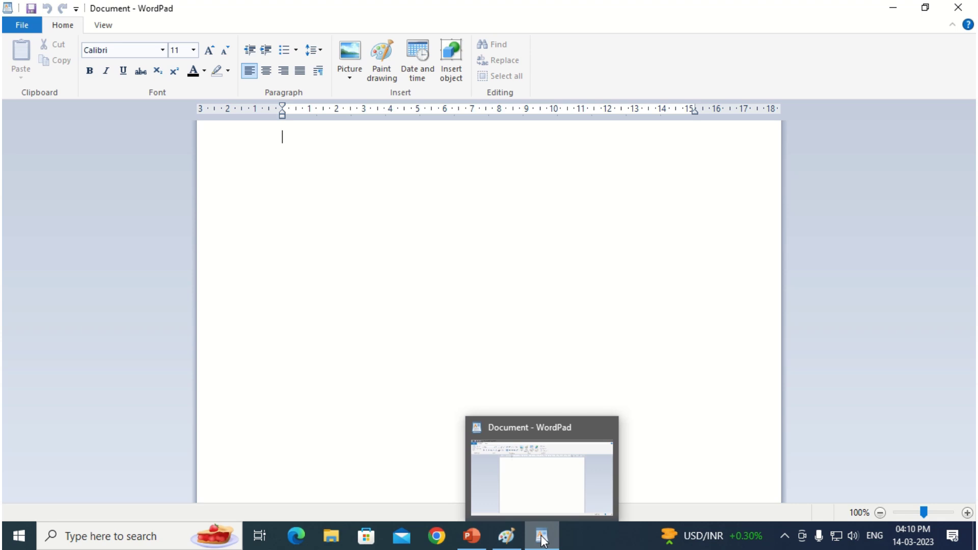
click(508, 539)
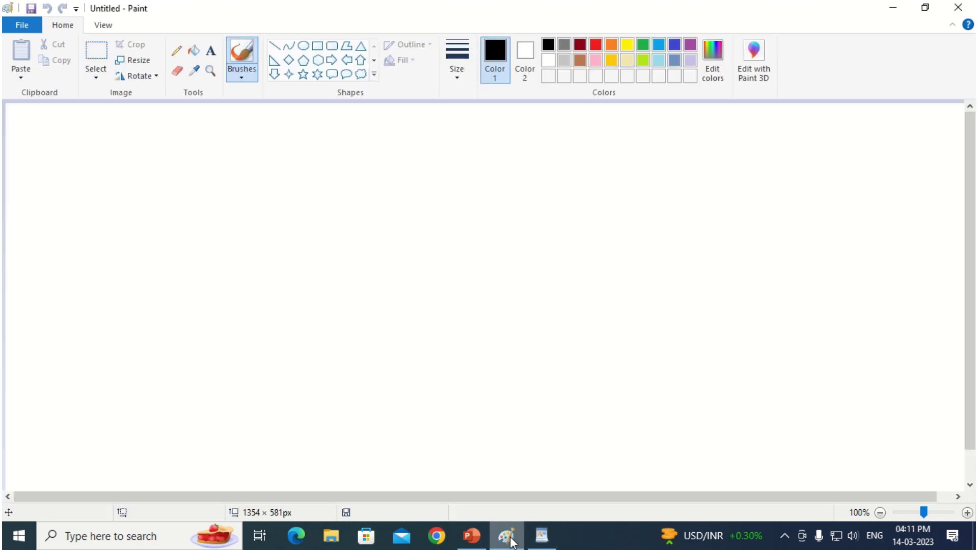
click(542, 539)
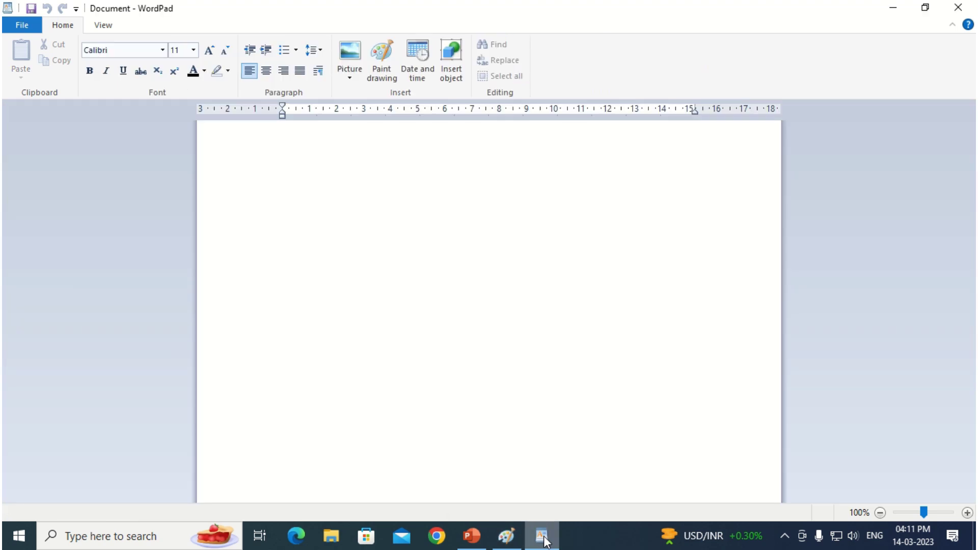
Step: Raise the font size to 14 and write "Alt + Tab" in the WordPad document
key(ctrl+shift+period)
key(ctrl+shift+period)
text(Alt + )
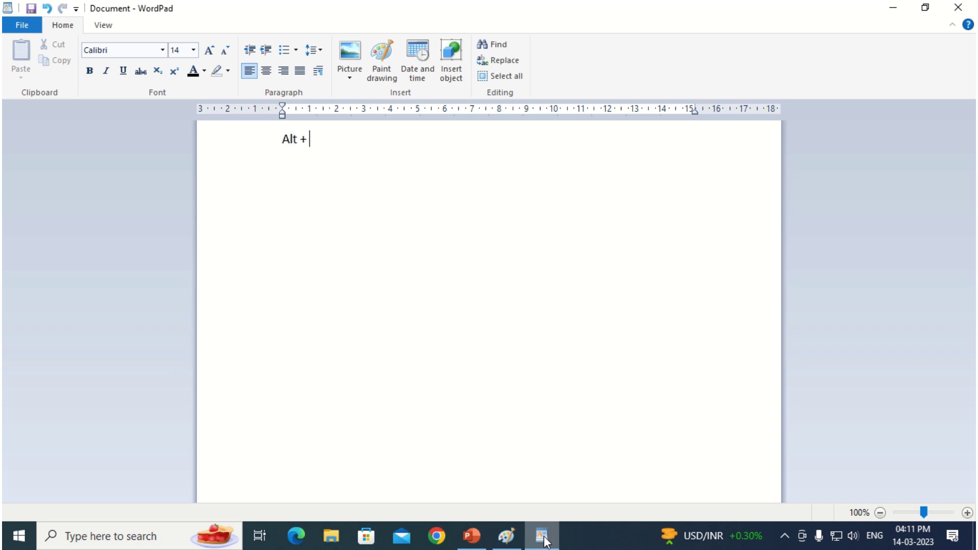
text(tab)
key(BackSpace)
key(BackSpace)
key(BackSpace)
text(Tab)
Step: Alternate repeatedly between the Paint and WordPad windows, ending on the WordPad document
key(alt+Tab)
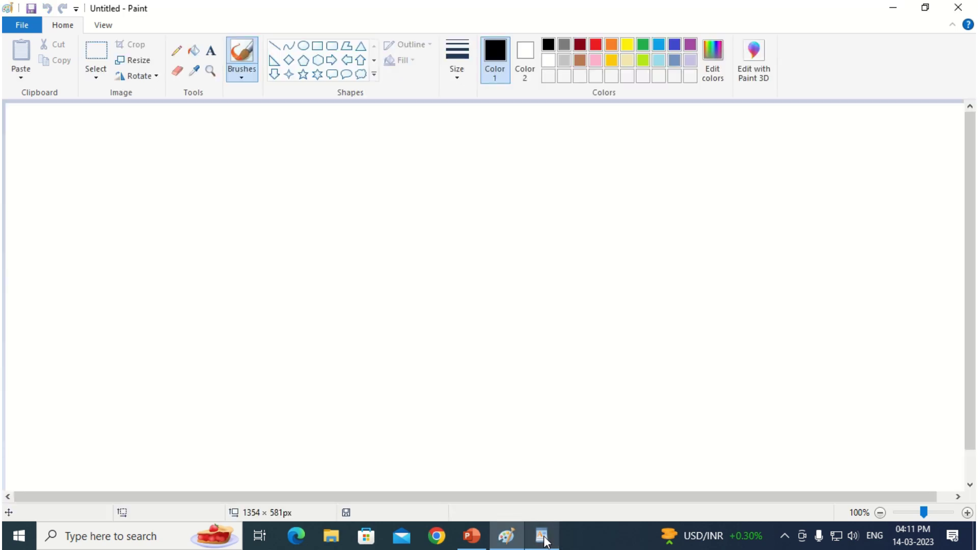
key(alt+Tab)
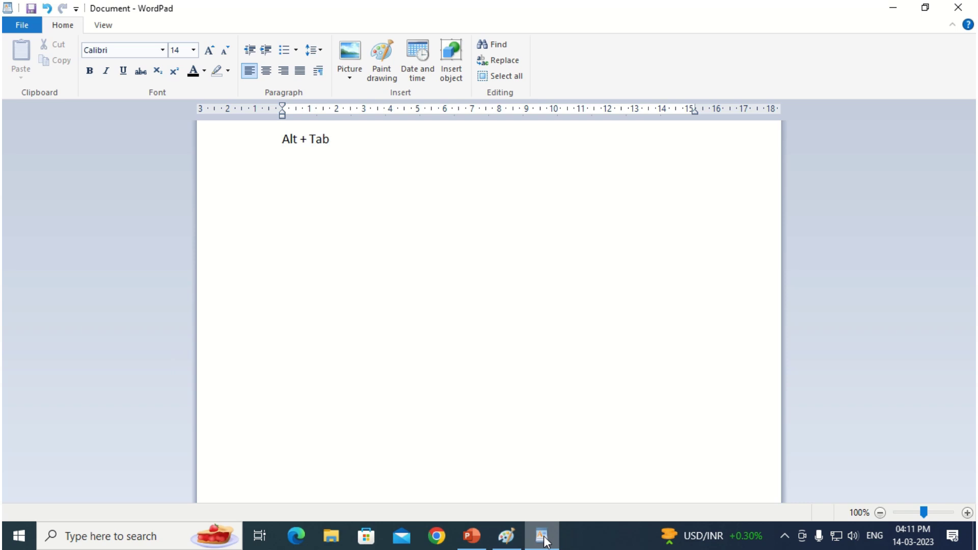
key(alt+Tab)
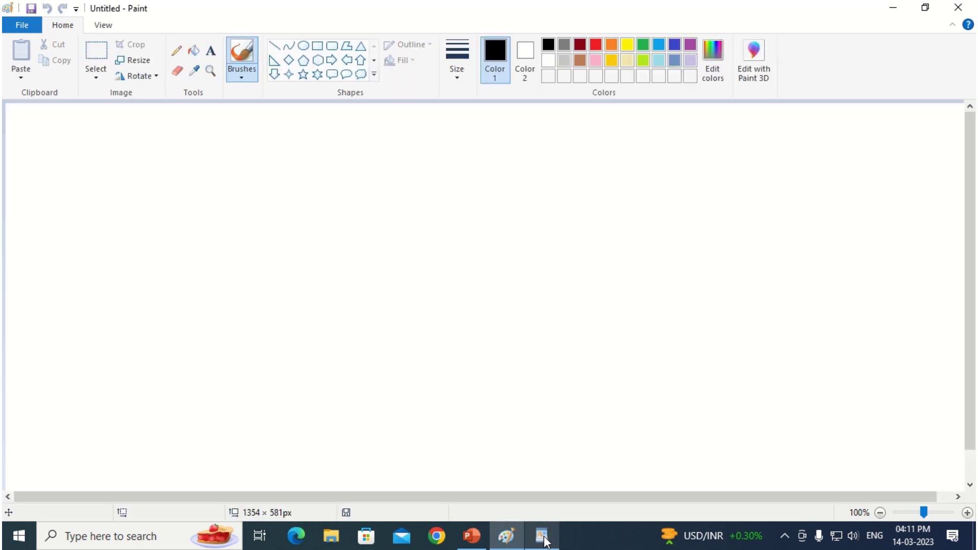
key(alt+Tab)
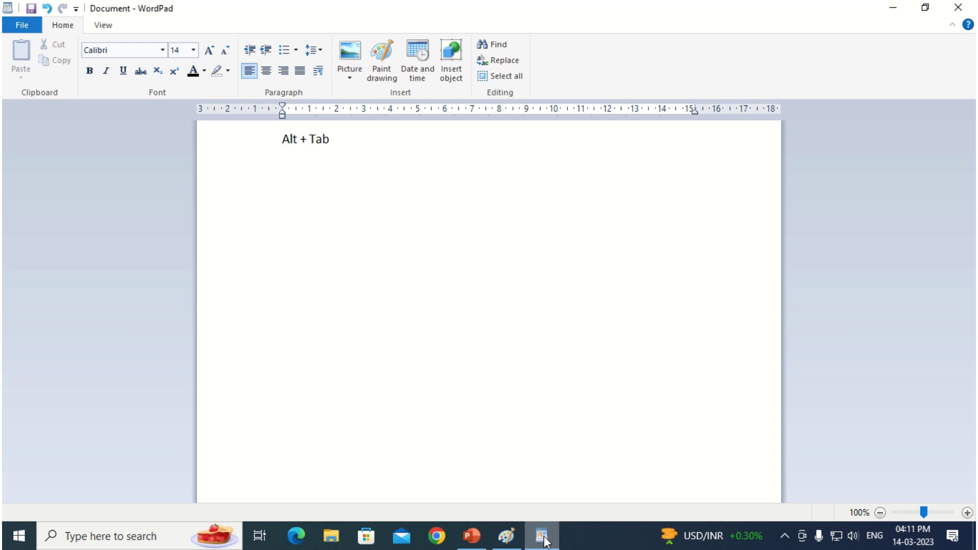
key(alt+Tab)
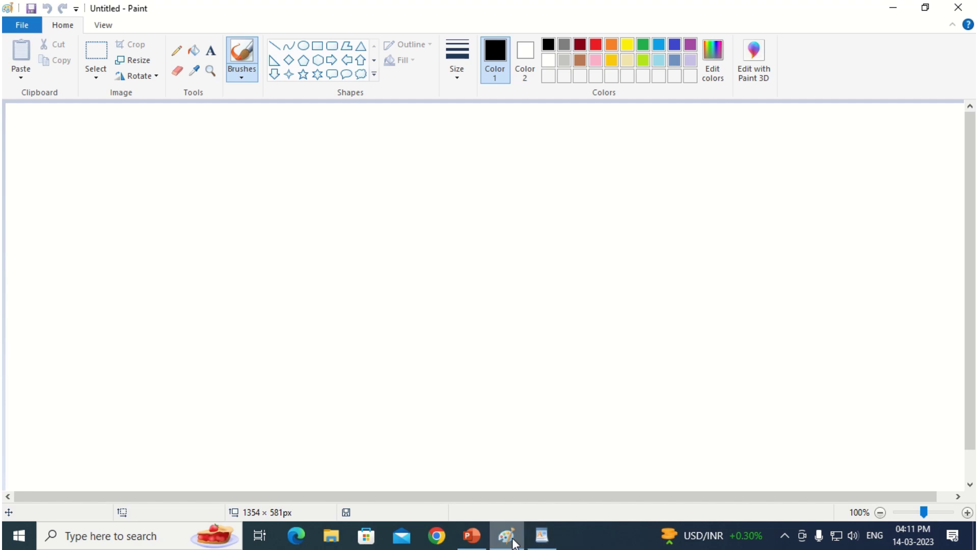
click(539, 545)
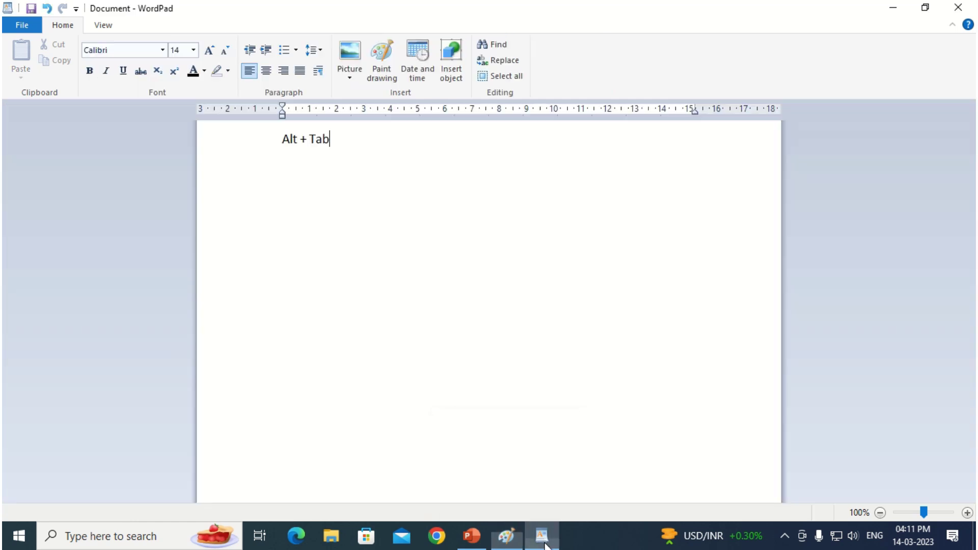
click(514, 539)
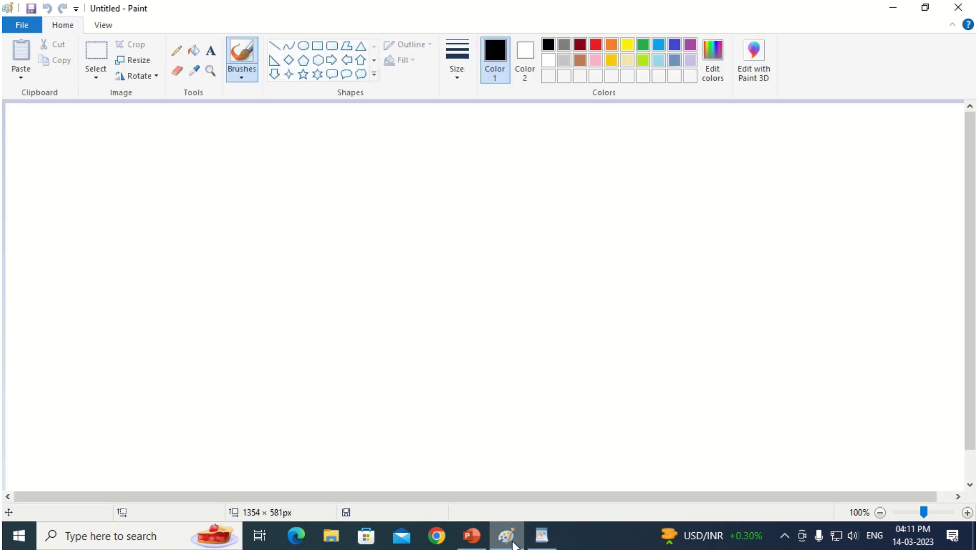
click(541, 538)
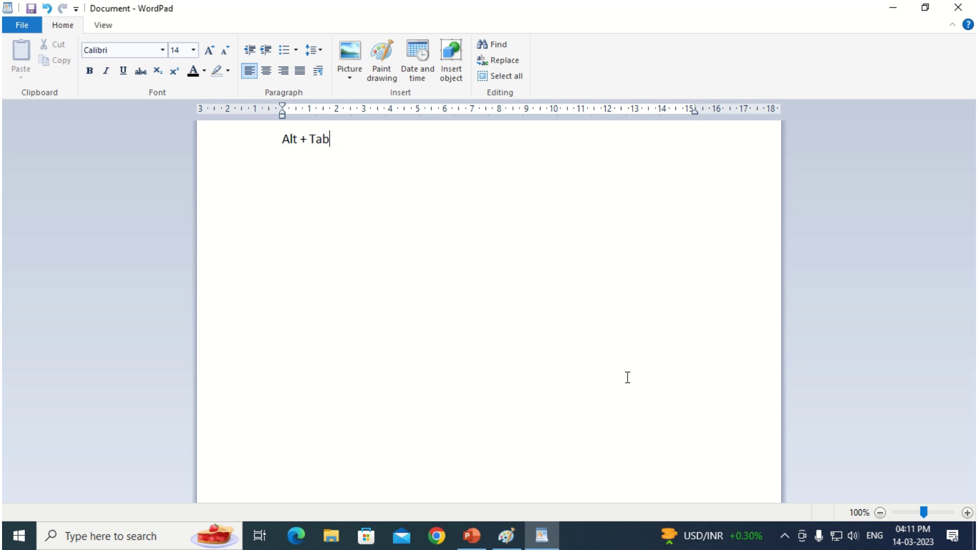
click(519, 545)
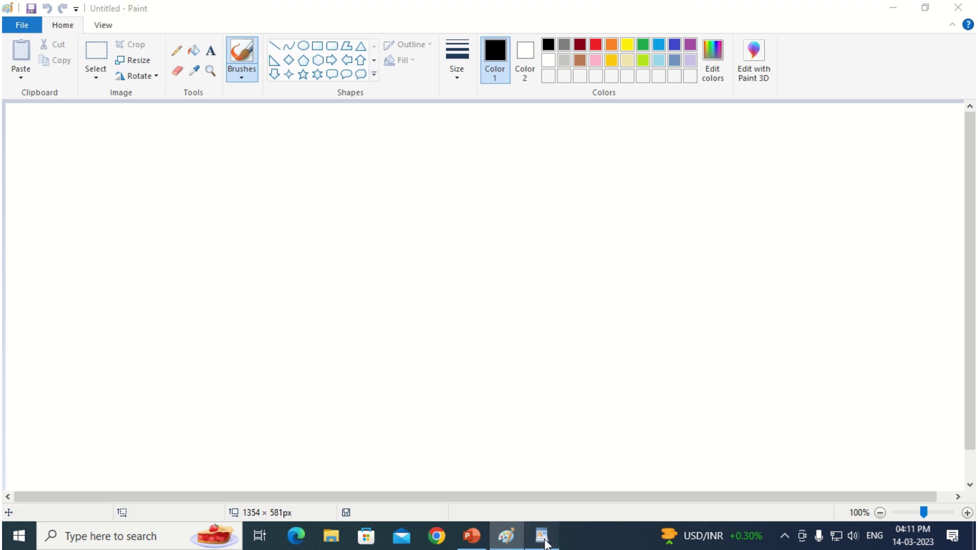
click(542, 537)
click(511, 537)
click(542, 539)
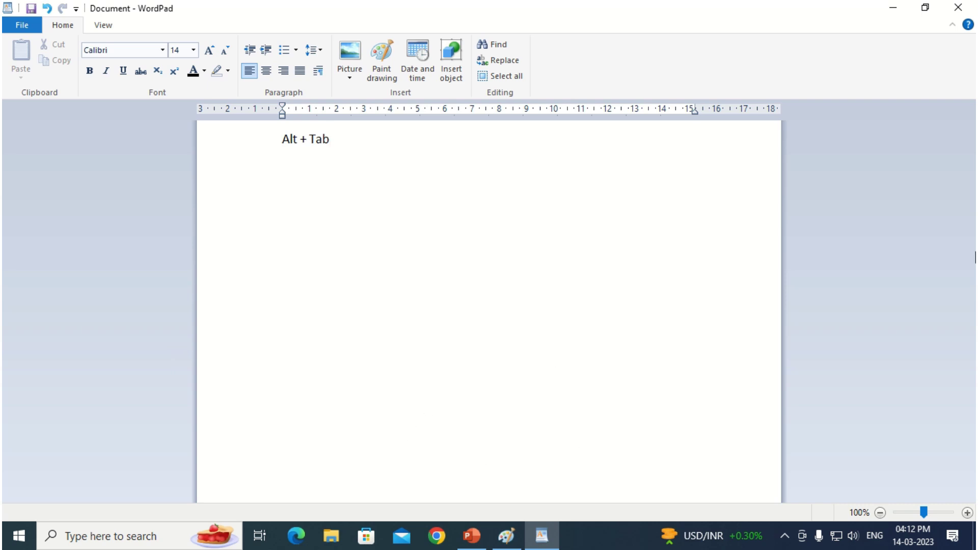
Step: Close the WordPad document without saving its changes
click(960, 15)
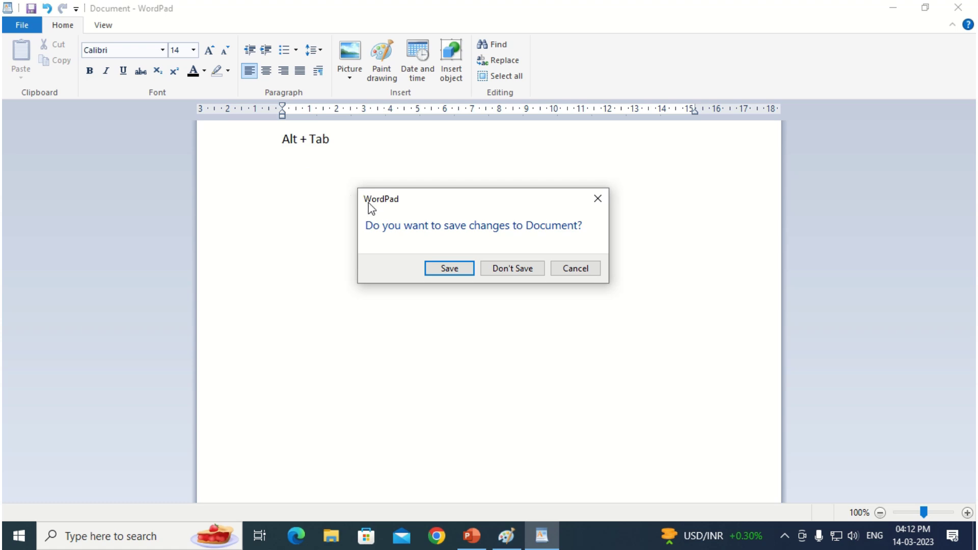
click(530, 274)
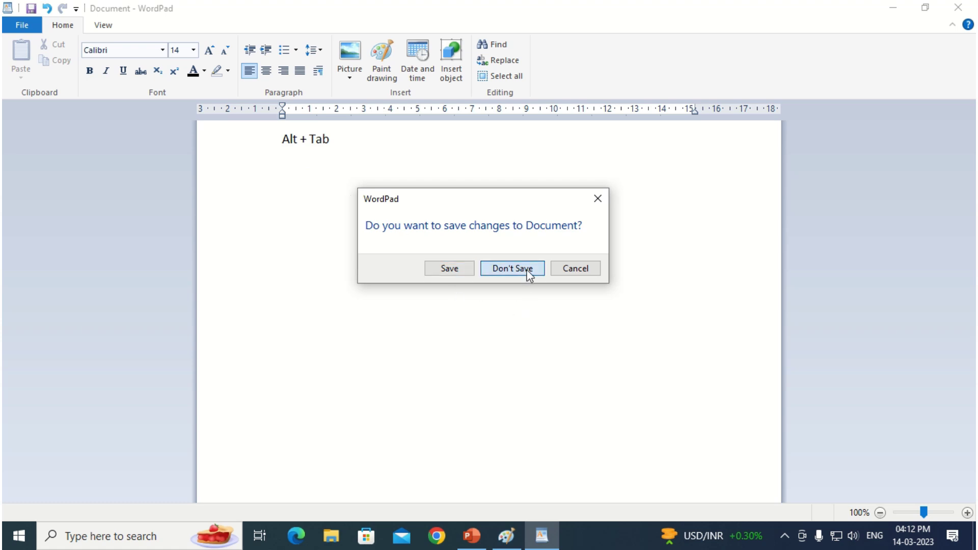
Step: Close the Paint window and open the Windows Settings home page
click(958, 8)
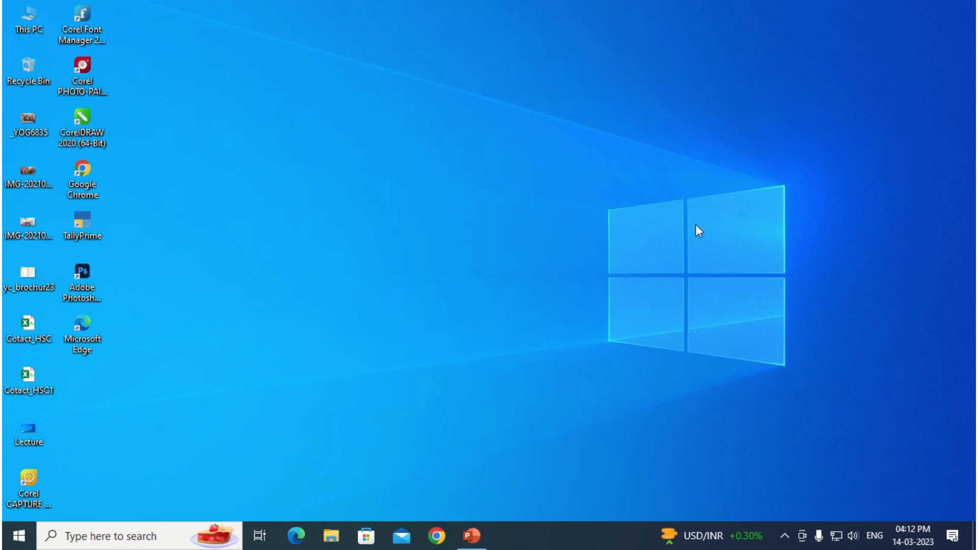
mouse_move(912, 544)
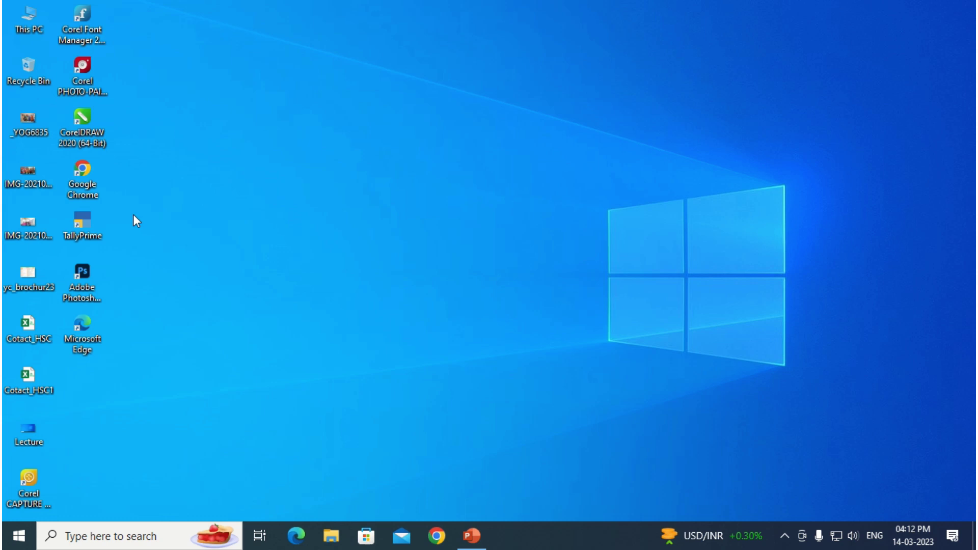
click(19, 537)
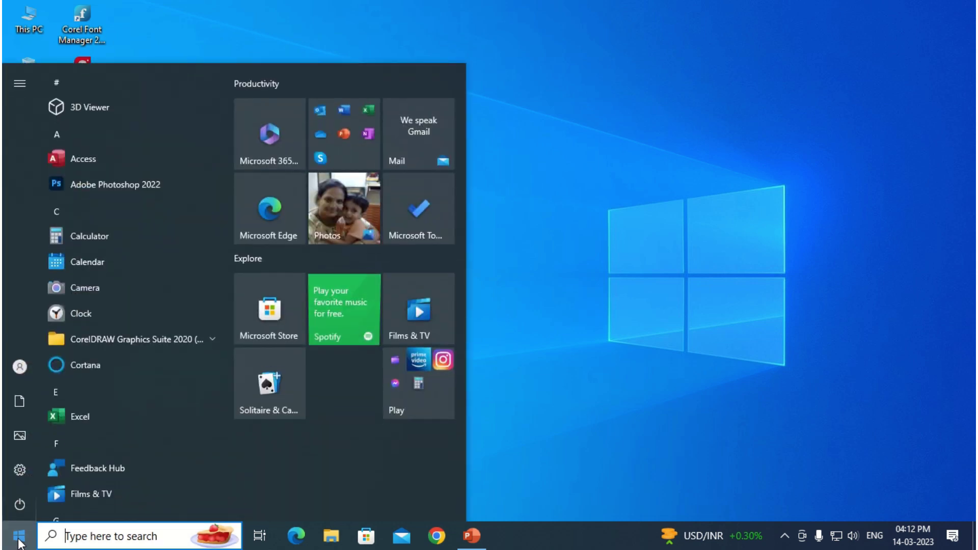
mouse_move(18, 475)
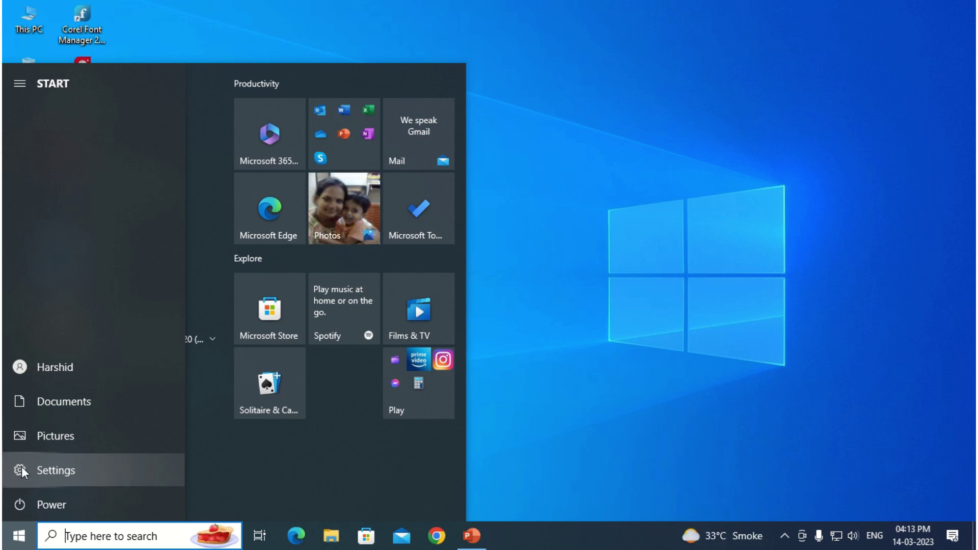
click(22, 468)
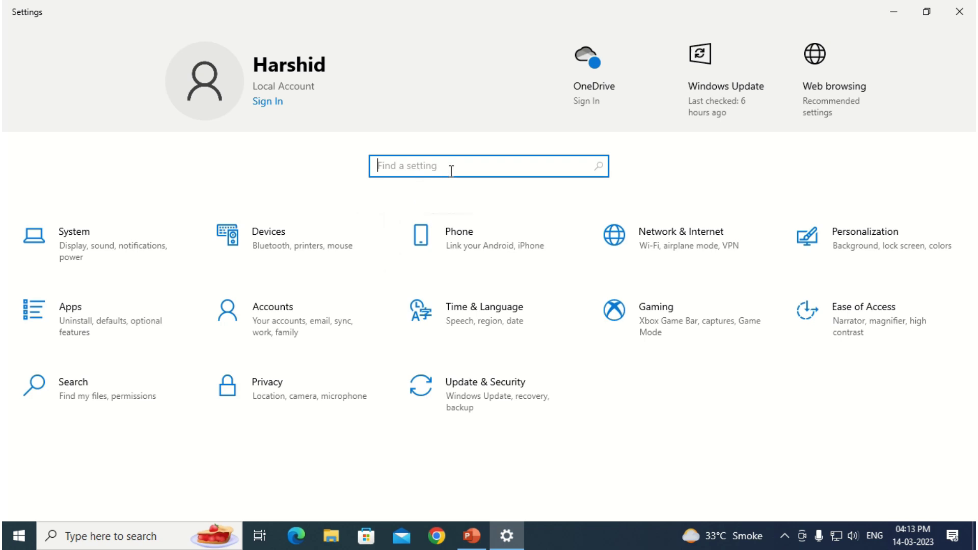
Step: Search the settings for "date and" and open the Date & time settings
text(date and)
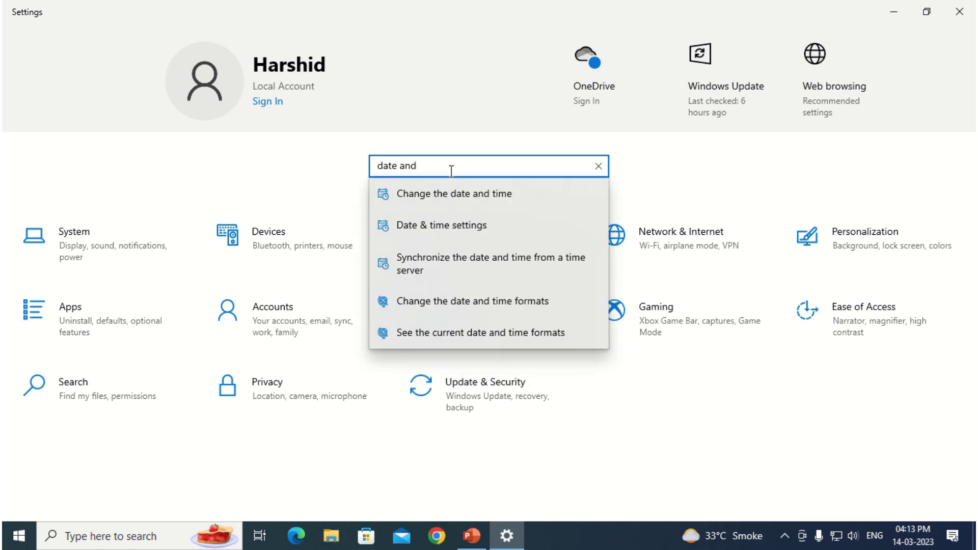
key(Down)
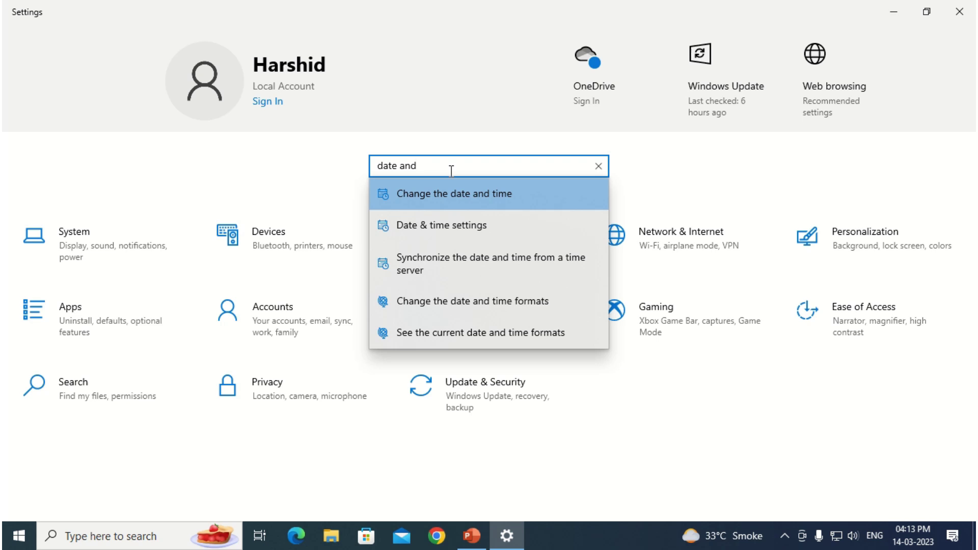
key(Down)
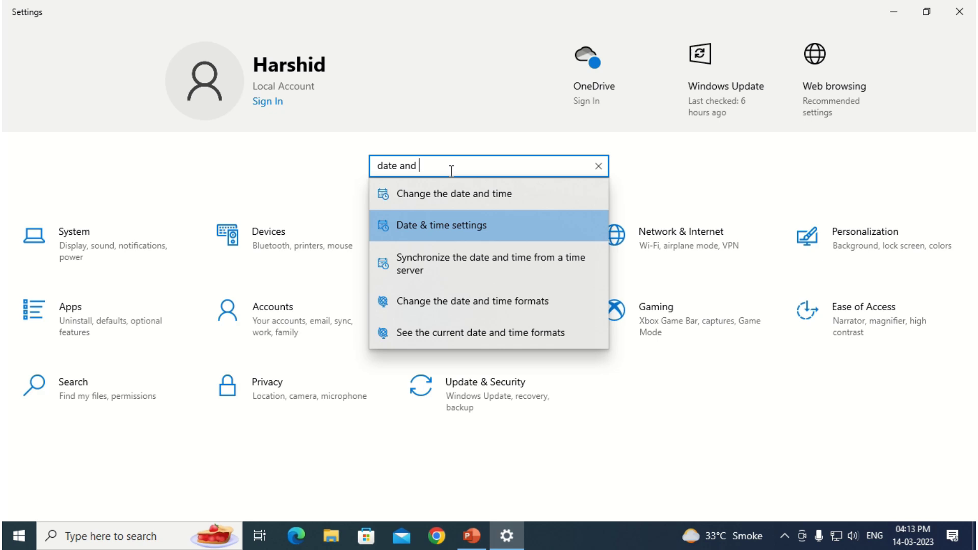
click(451, 227)
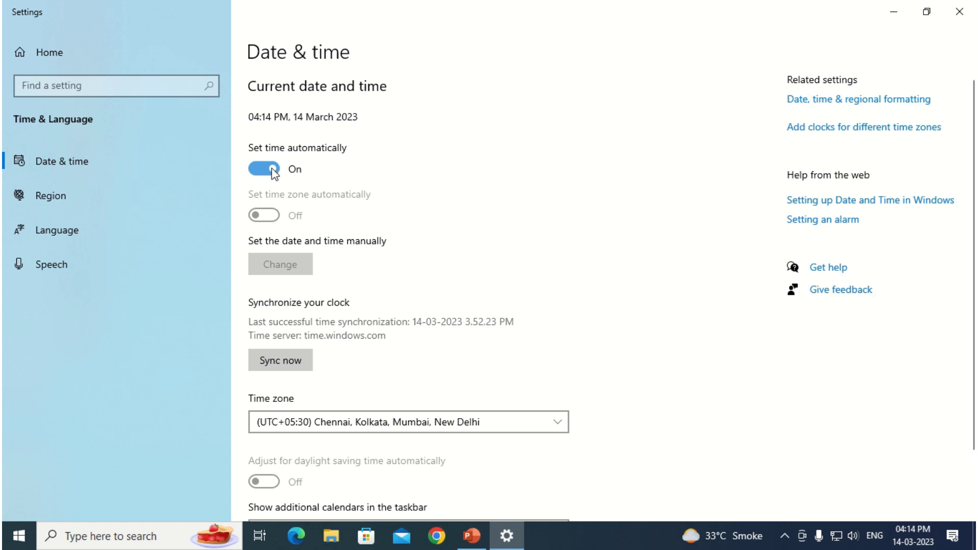
Step: Turn automatic time setting off and back on
click(255, 170)
click(257, 170)
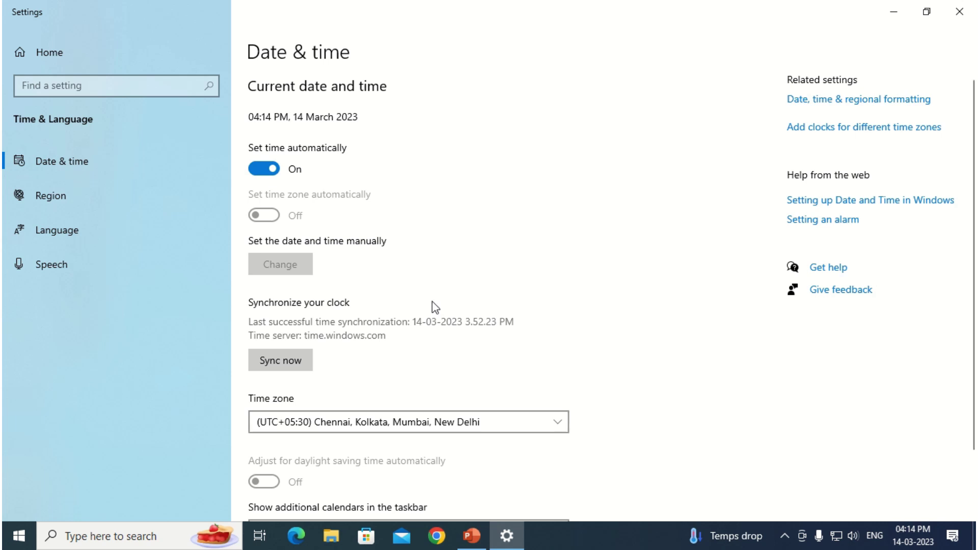
mouse_move(908, 540)
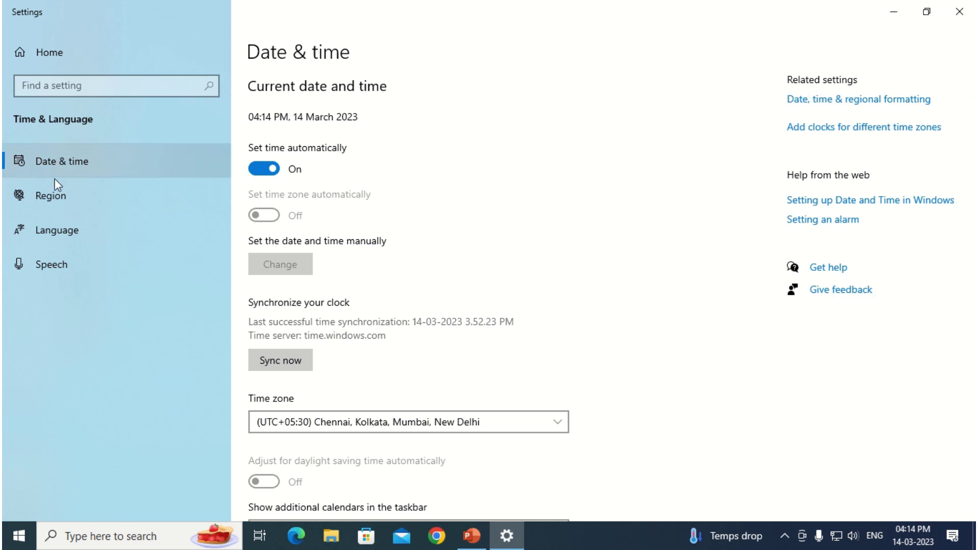
Step: Open the Region settings and choose India as the country or region
click(51, 197)
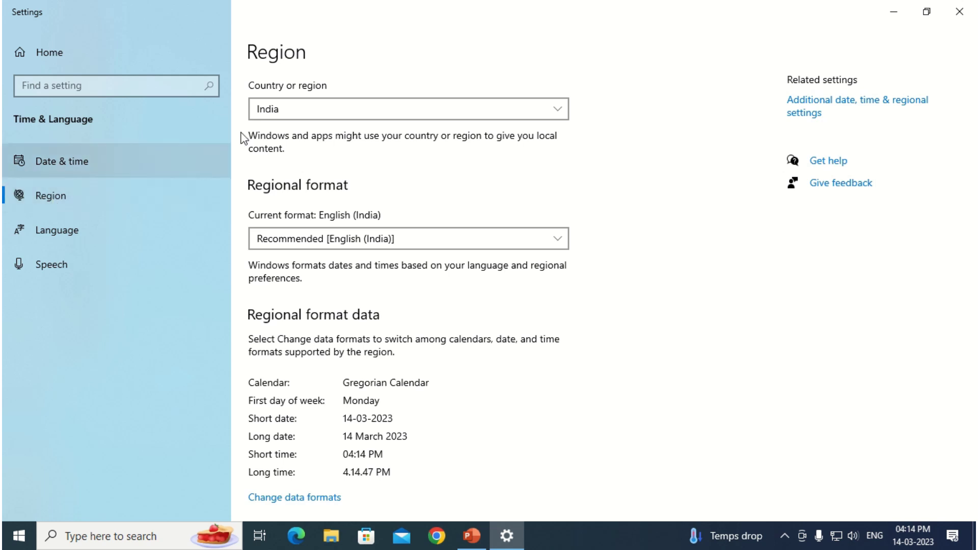
click(276, 115)
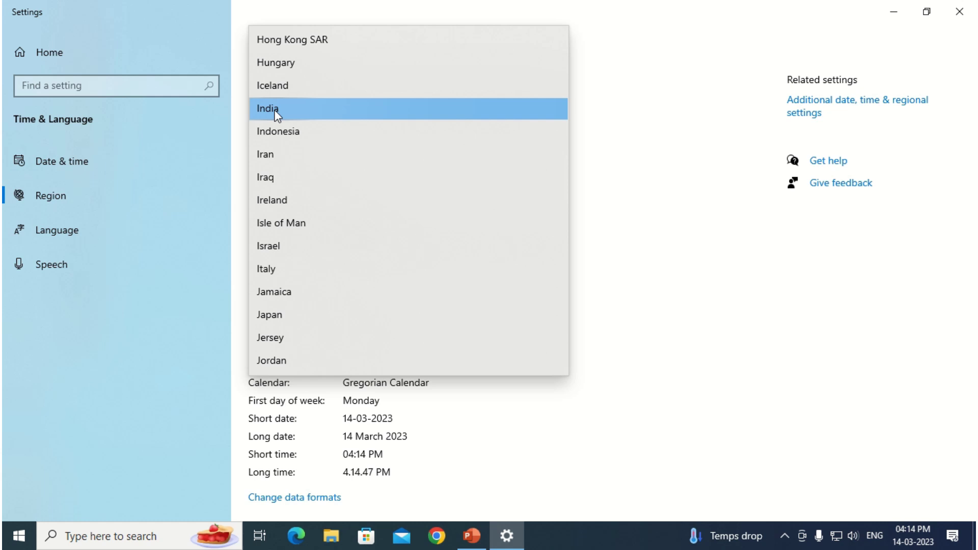
click(277, 115)
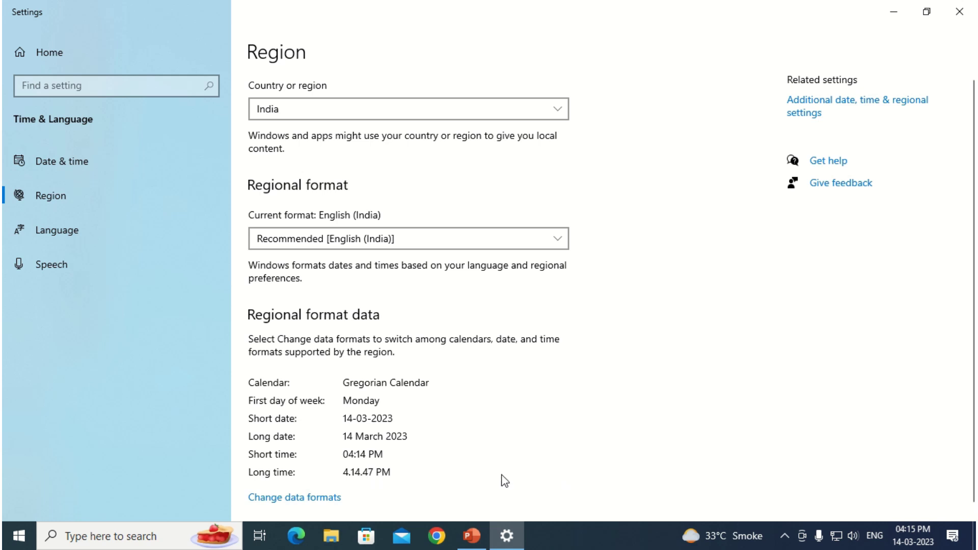
Step: Open the regional data formats and choose the 05-04-2017 style for the short date
click(321, 499)
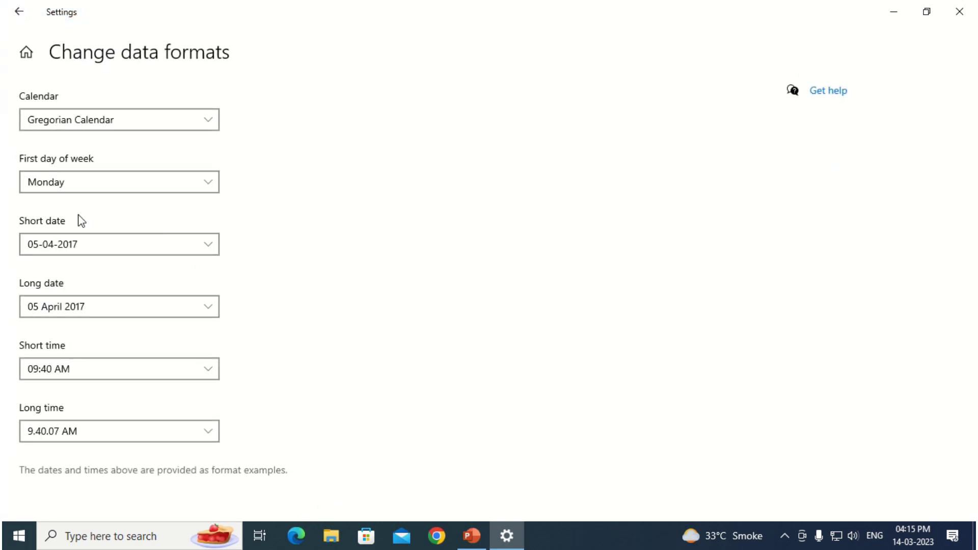
click(58, 248)
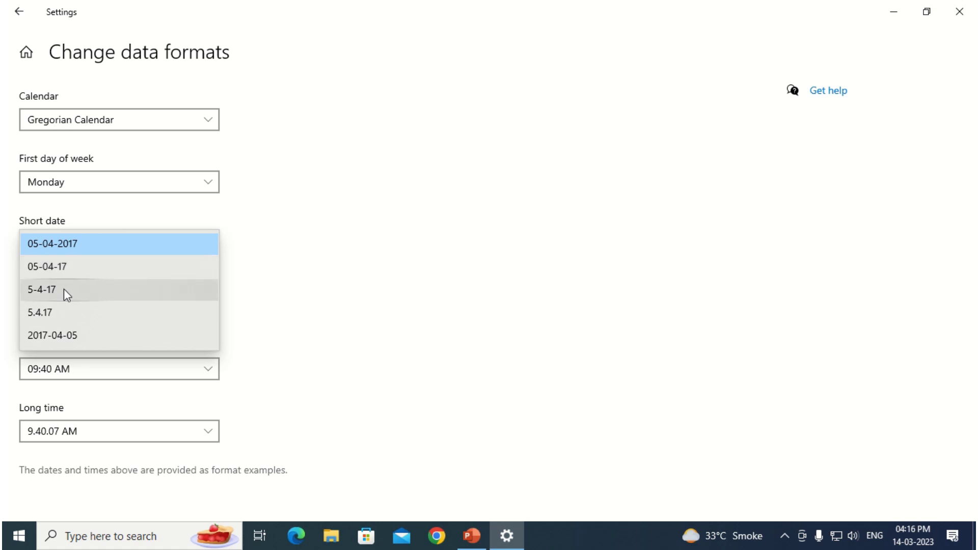
click(81, 244)
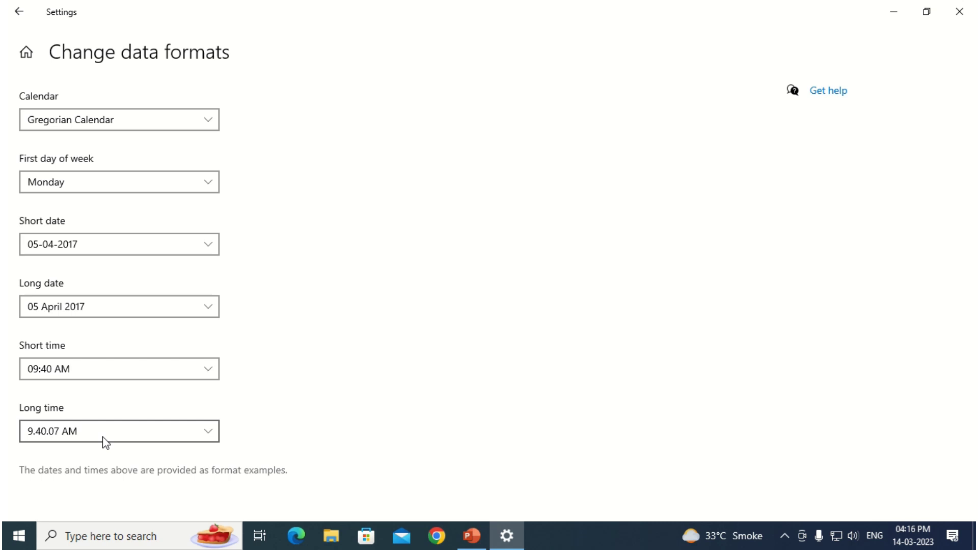
Step: Return to the Settings home page, open Time & Language and look over the Date & time options
click(26, 53)
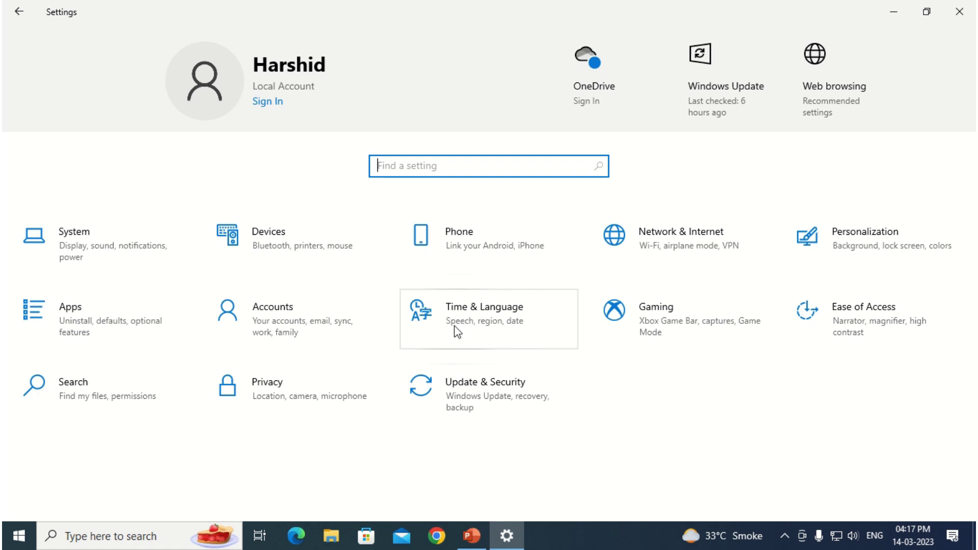
click(517, 318)
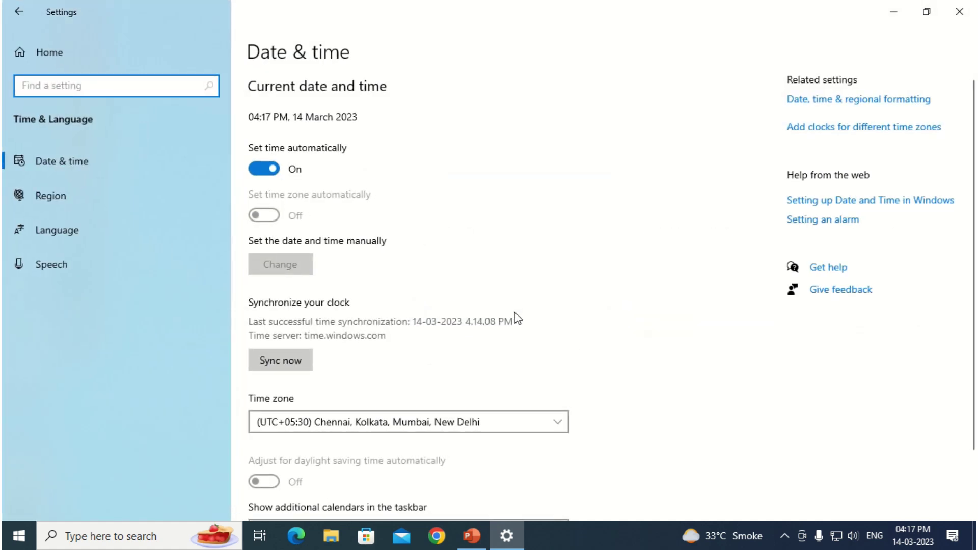
scroll(517, 318, down, 2)
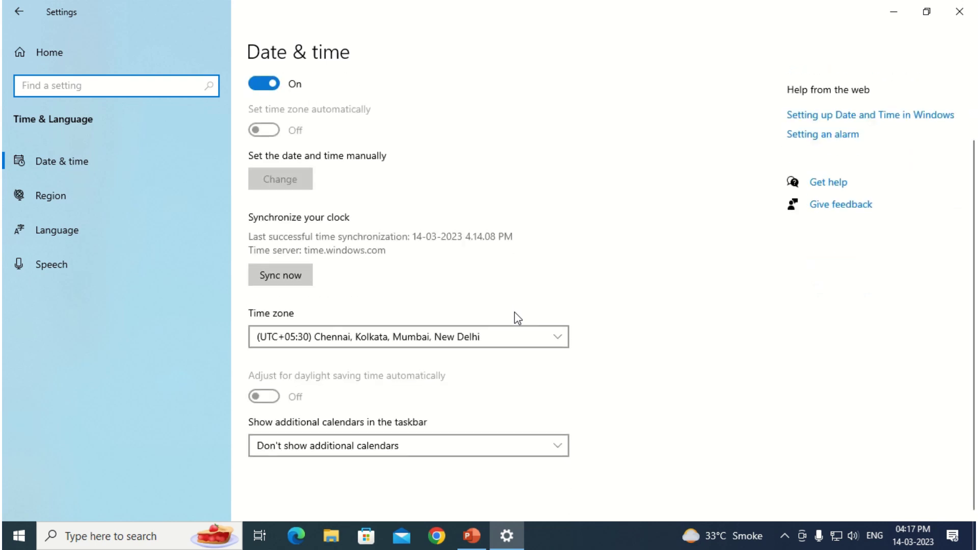
scroll(517, 318, up, 2)
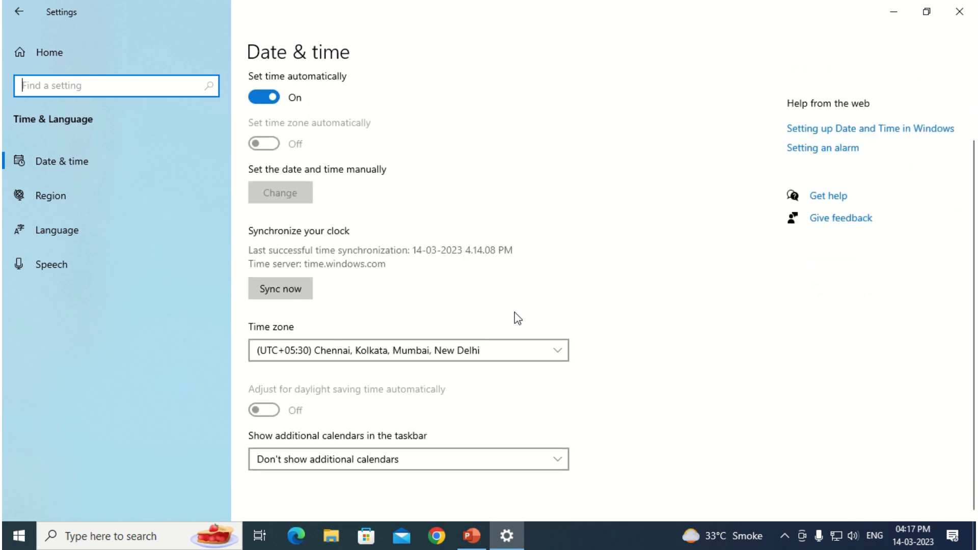
Step: Open the Language settings and expand English (India) and Marathi among the preferred languages
click(54, 231)
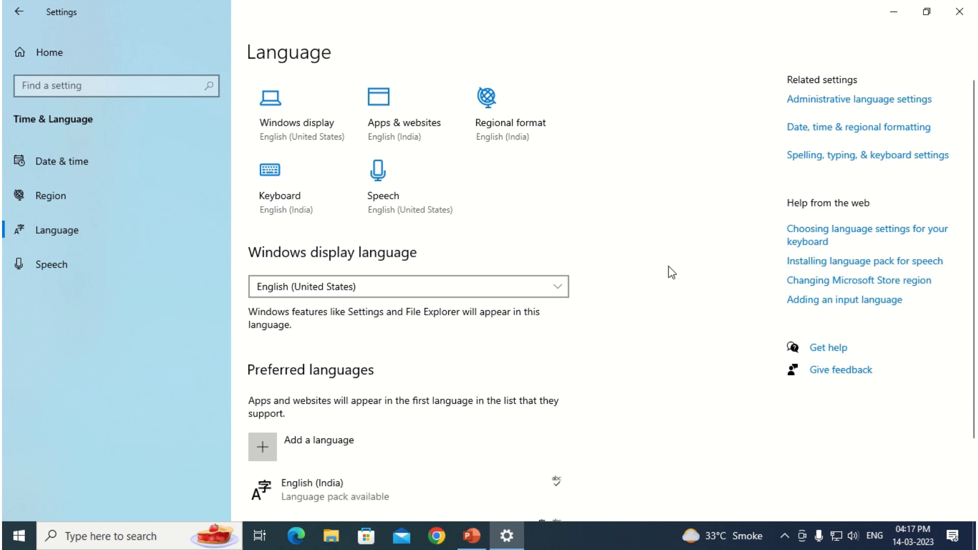
scroll(469, 271, down, 2)
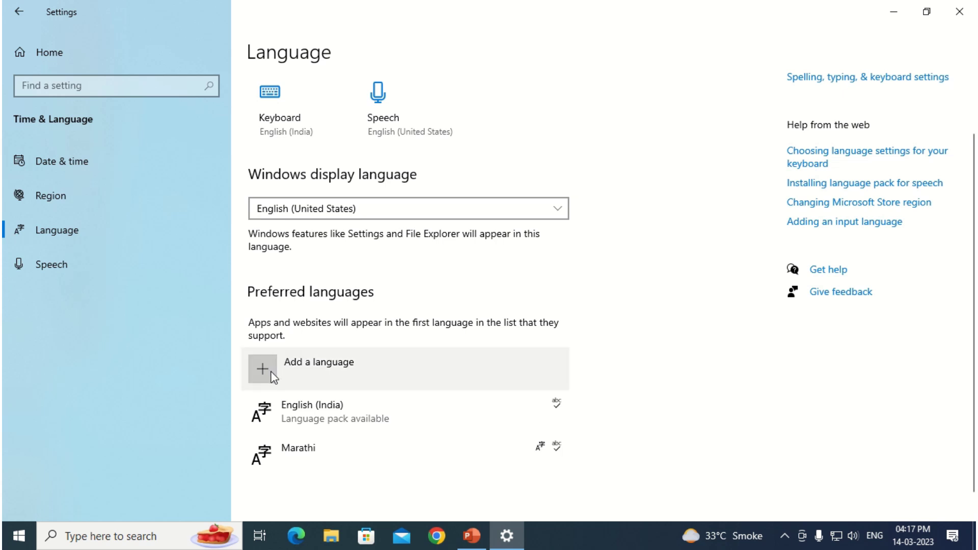
click(304, 410)
click(307, 502)
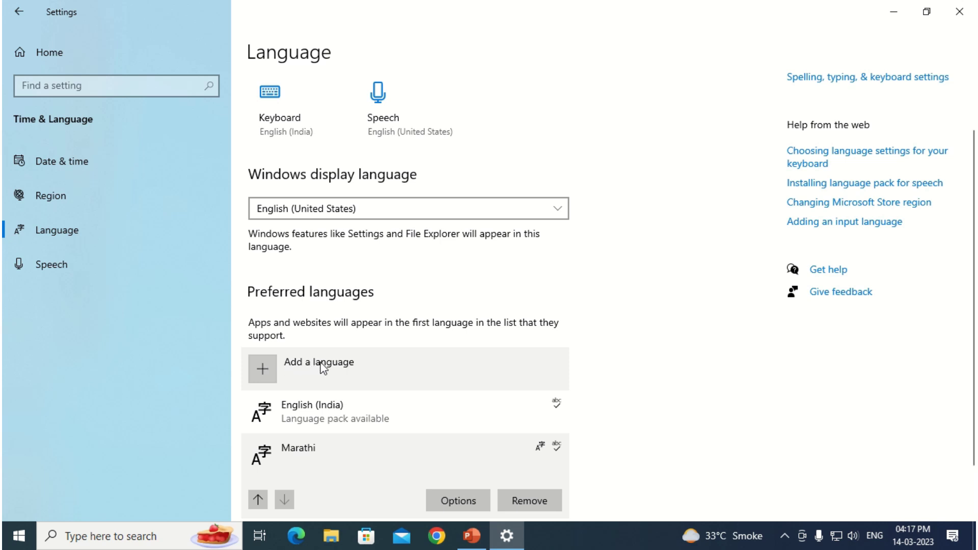
Step: Find Kannada among the installable languages using "kan", continue to its install features and cancel the installation
click(263, 369)
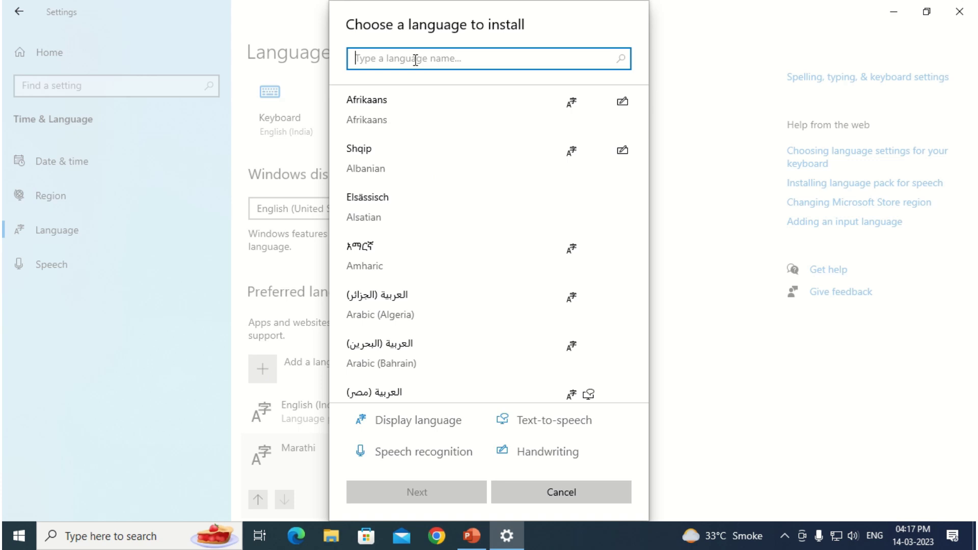
text(kan)
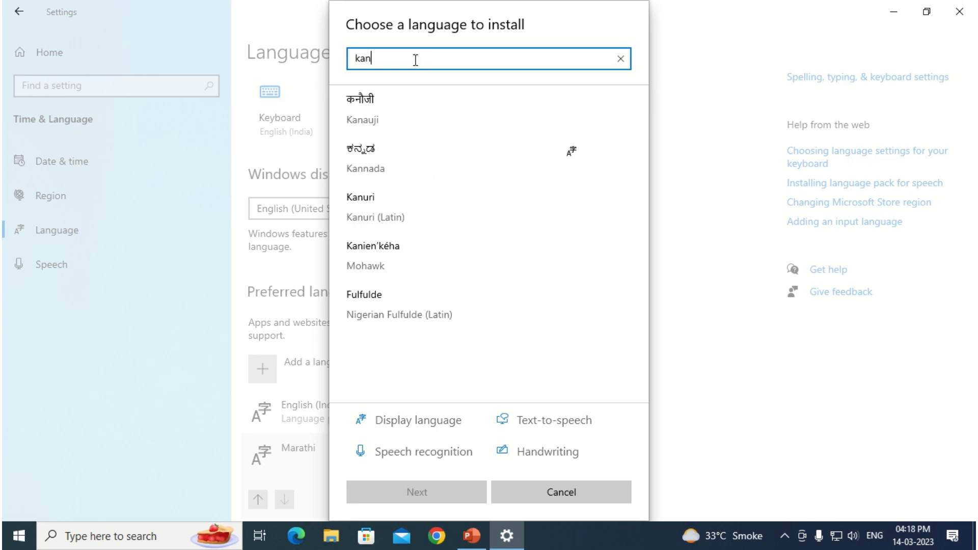
text(a)
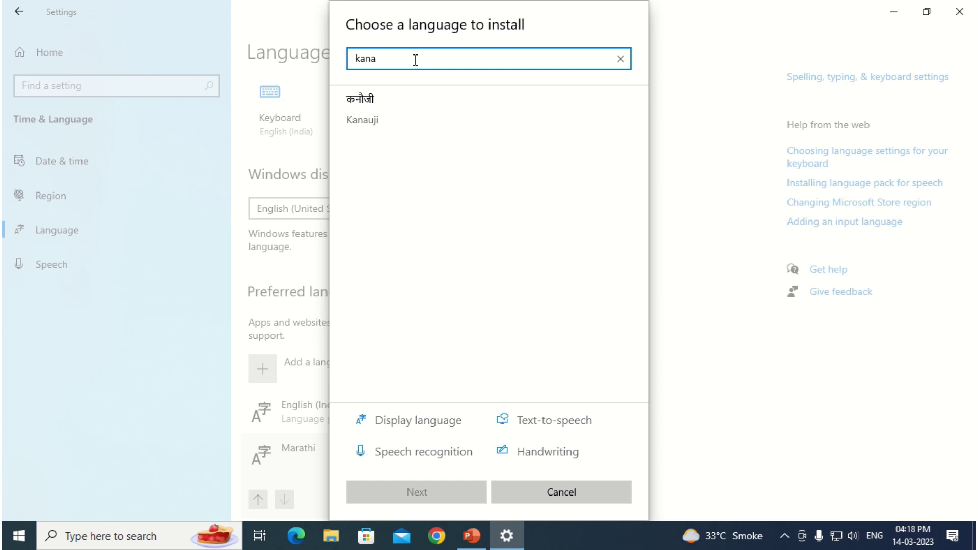
key(BackSpace)
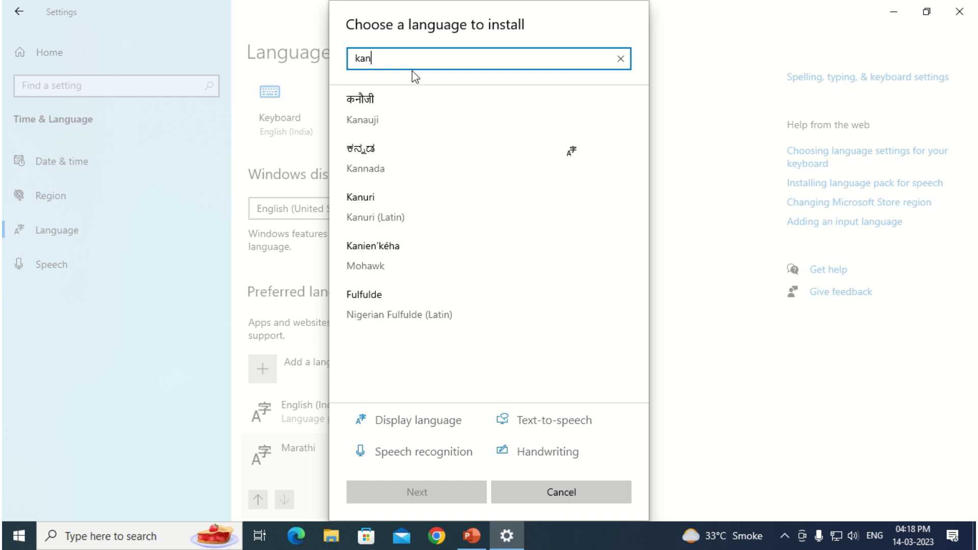
click(392, 163)
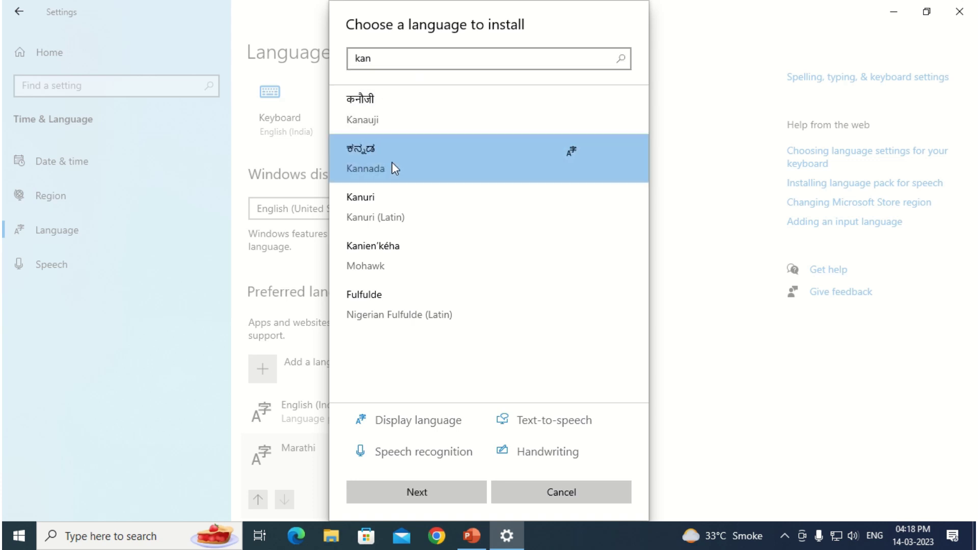
double_click(392, 162)
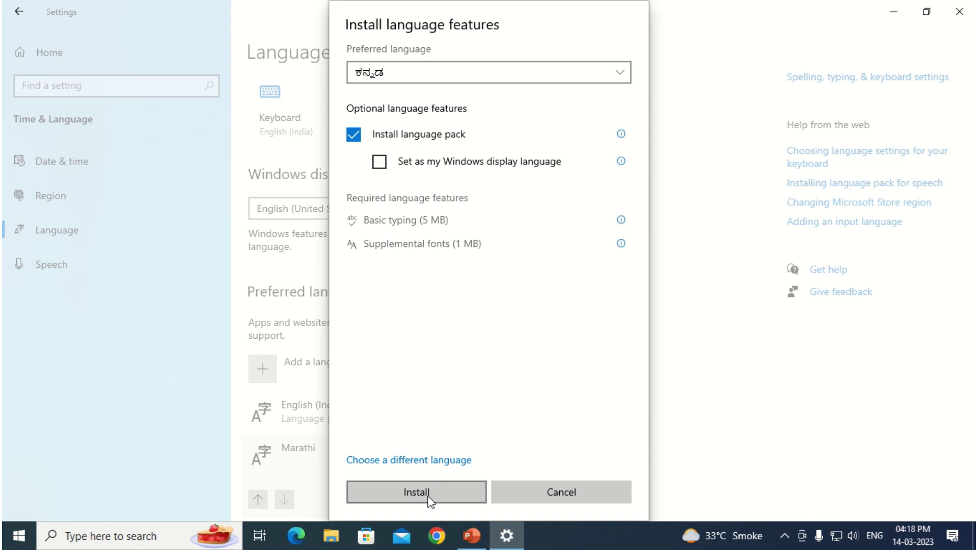
click(560, 493)
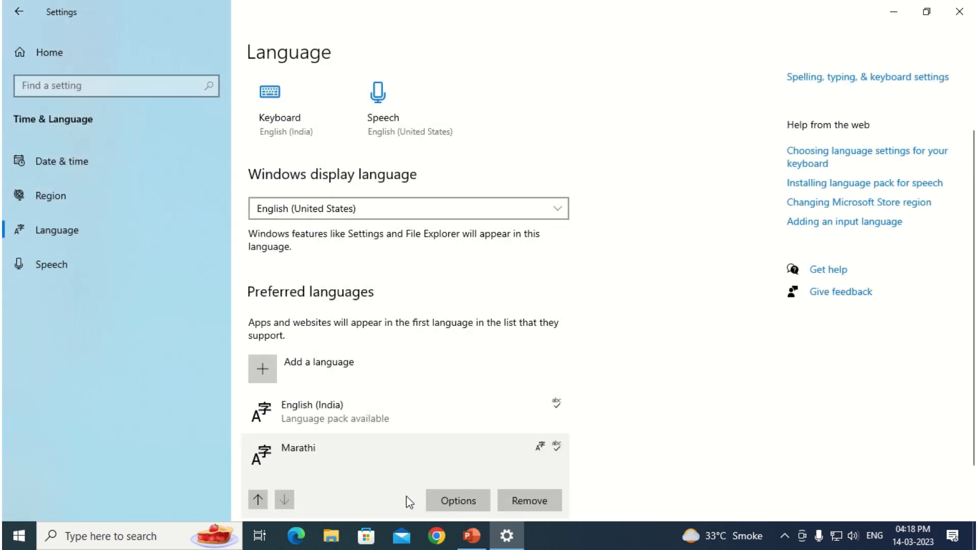
Step: Find Telugu among the installable languages using "tel", continue to its install features and cancel the installation
click(267, 365)
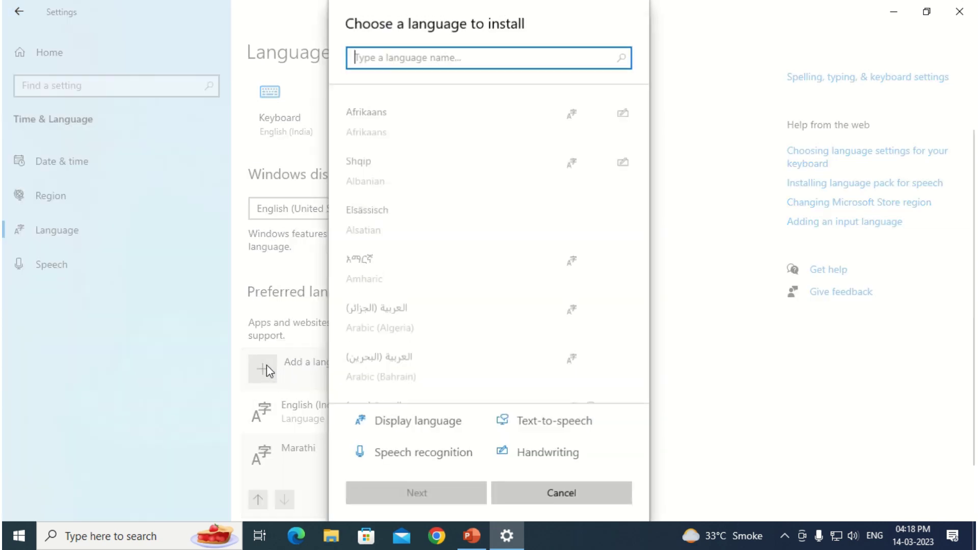
text(te)
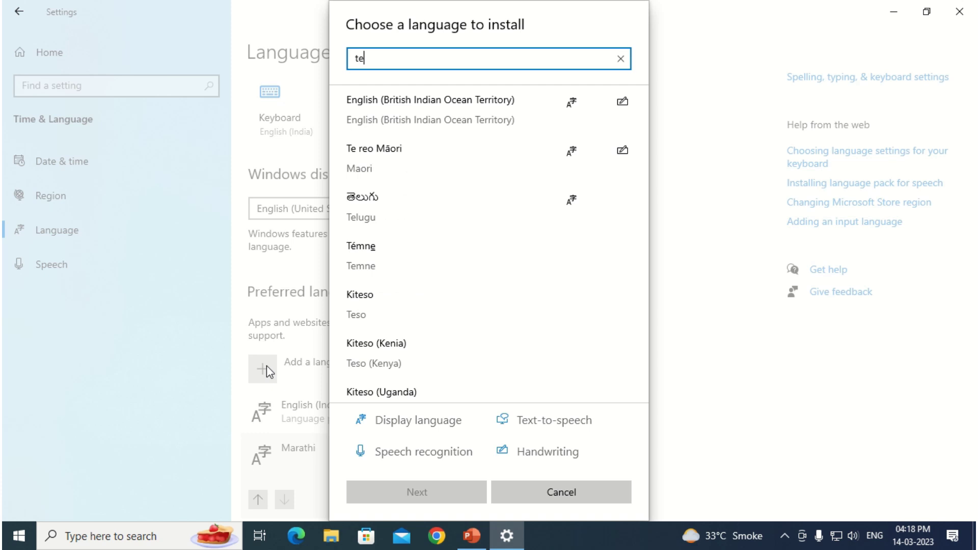
text(gu)
key(BackSpace)
key(BackSpace)
text(l)
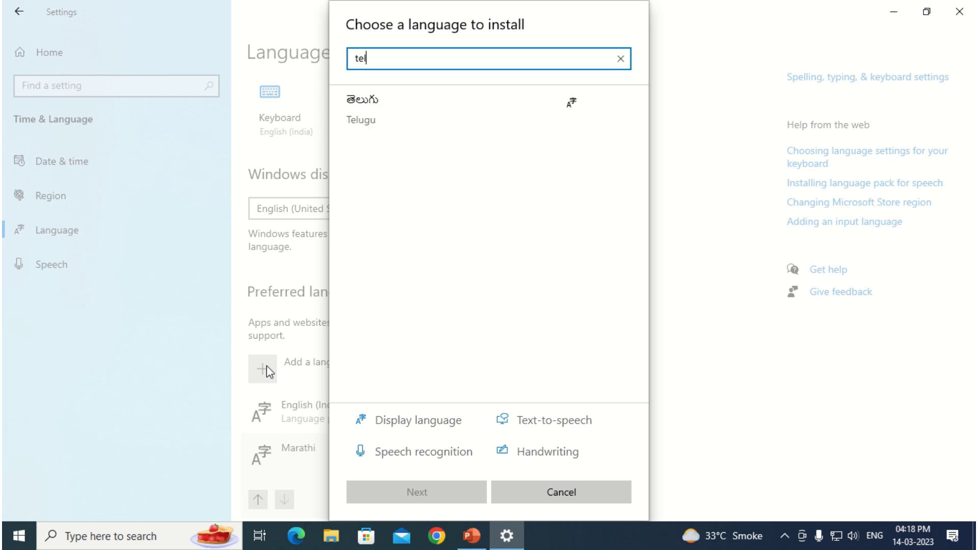
click(395, 95)
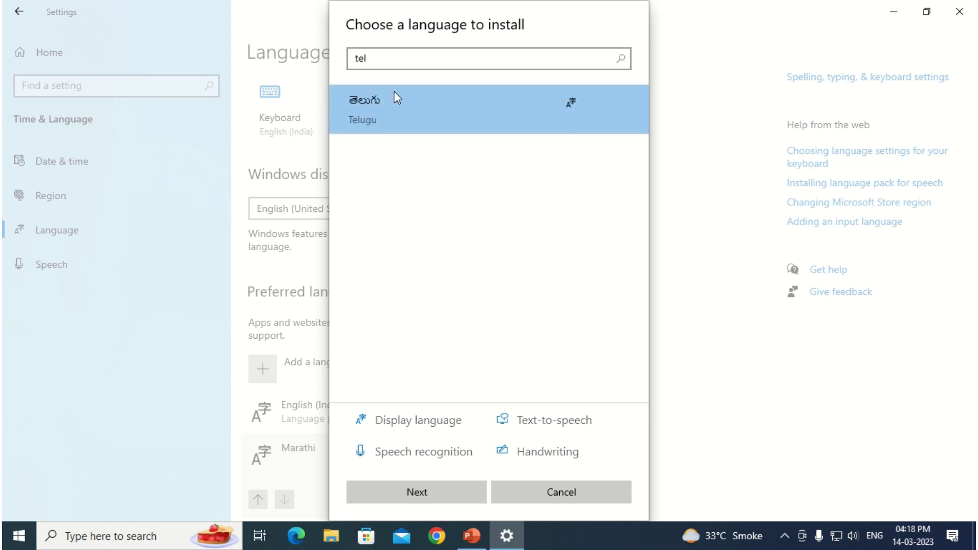
click(418, 493)
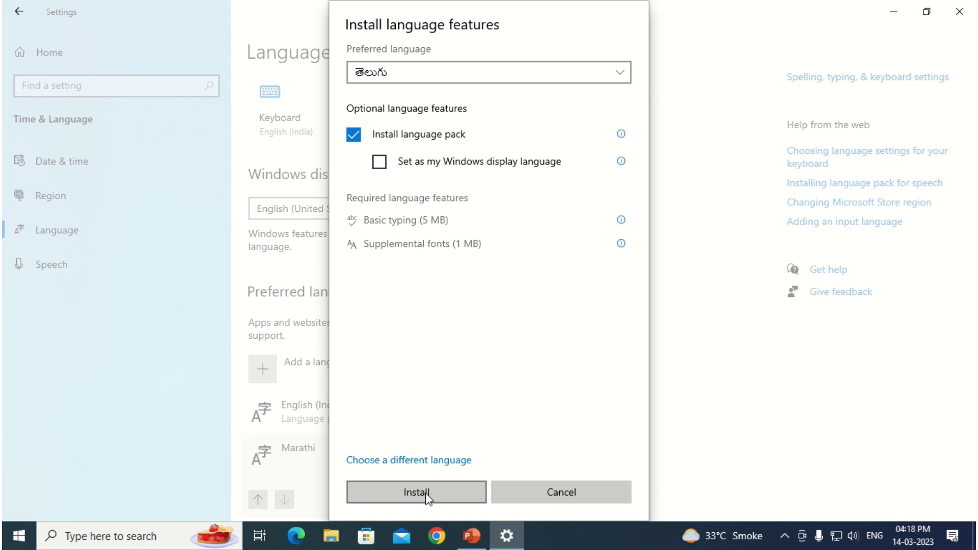
click(576, 501)
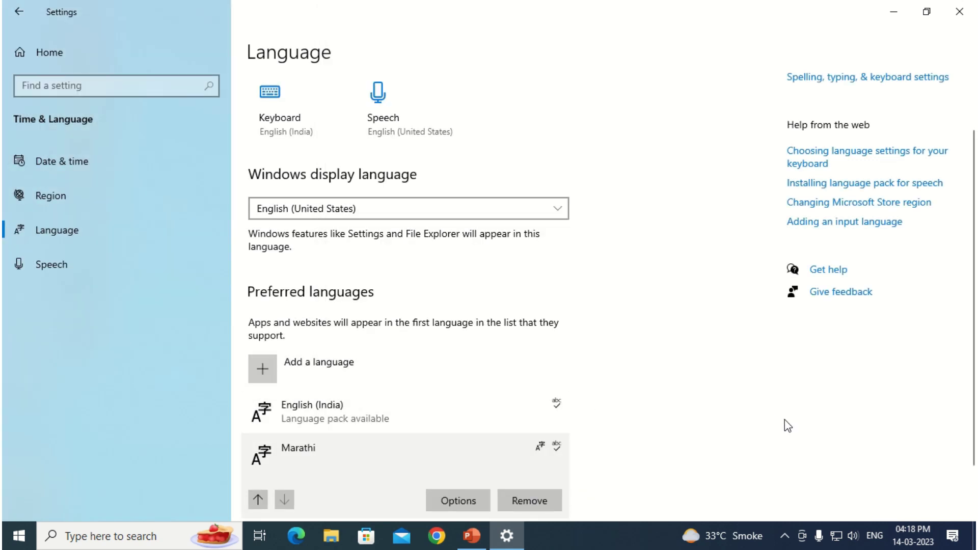
Step: Switch the input language to Marathi Phonetic and back to the English (India) keyboard
click(876, 543)
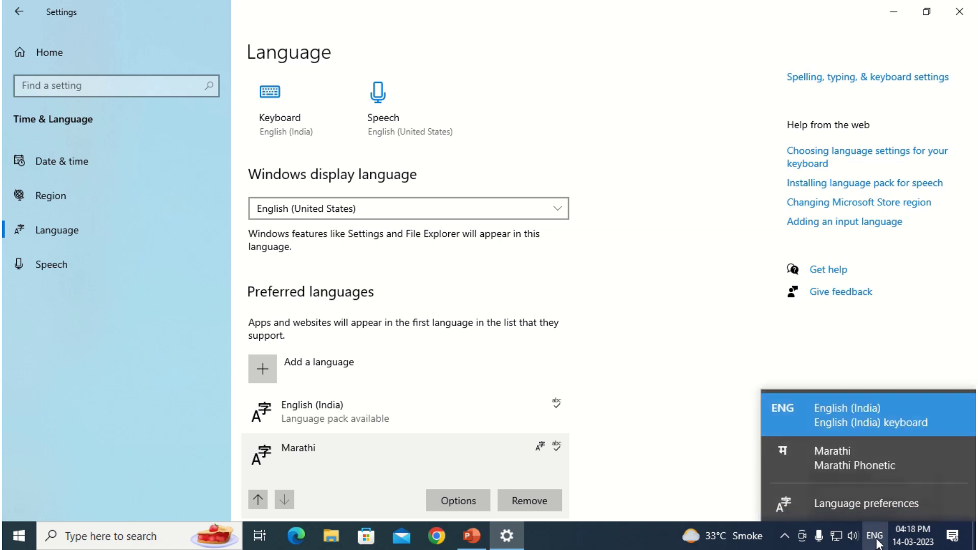
click(841, 461)
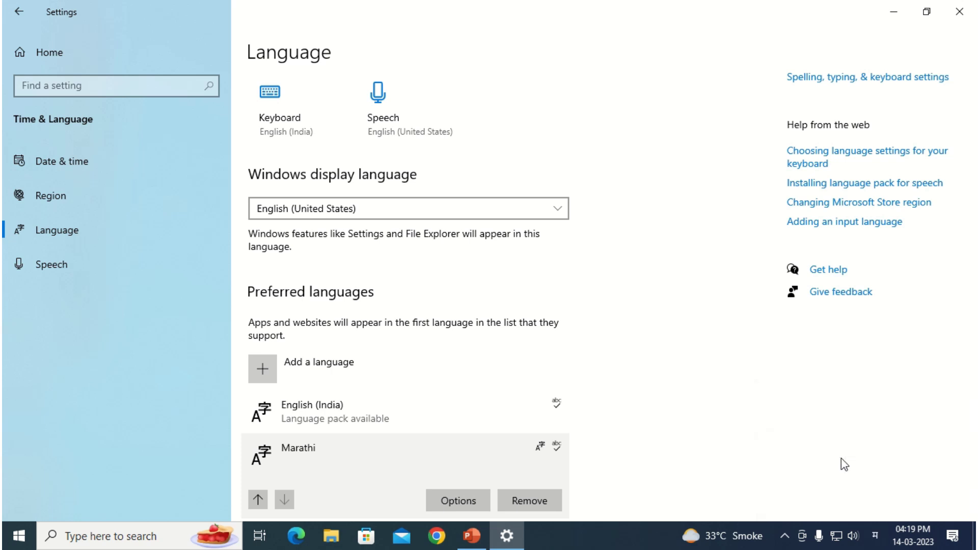
click(873, 540)
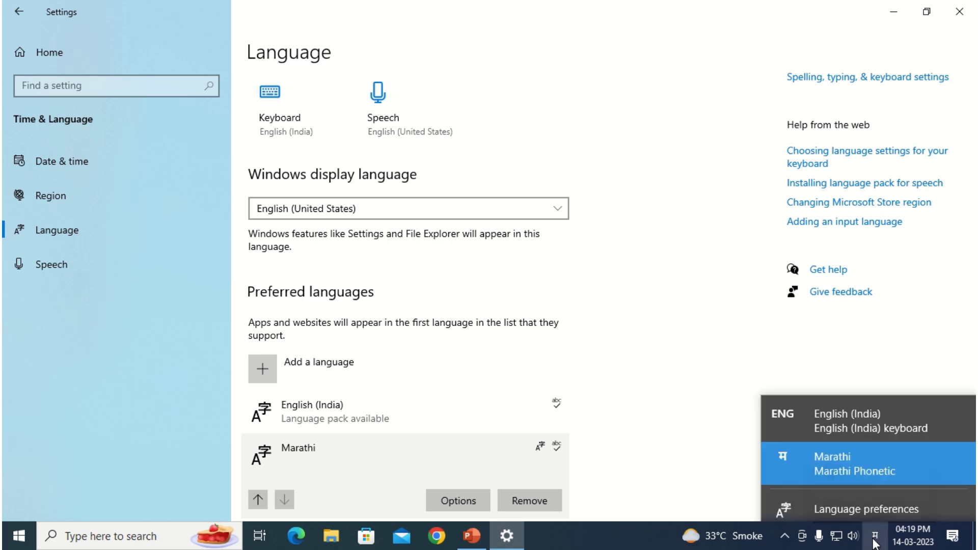
click(846, 403)
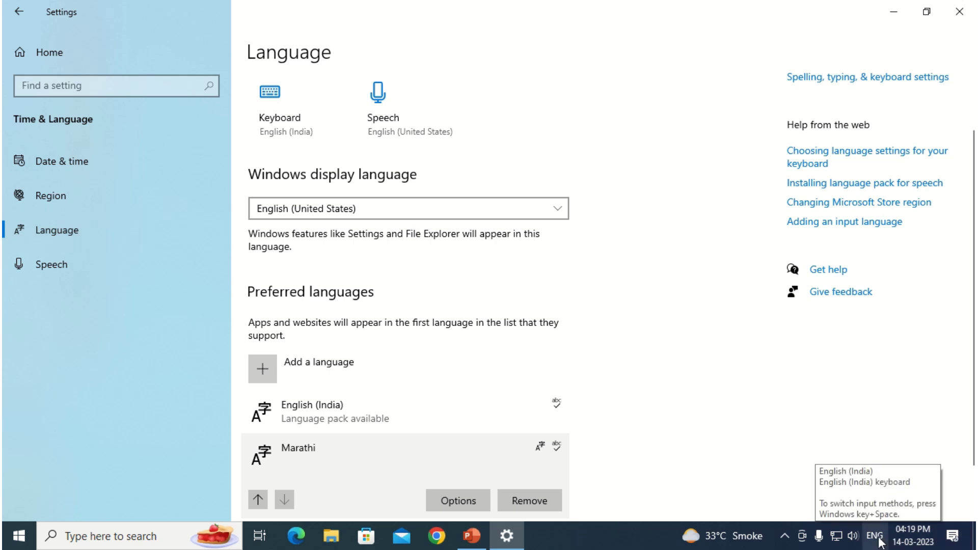
Step: Close Settings and launch WordPad by searching Windows for "wor"
click(960, 18)
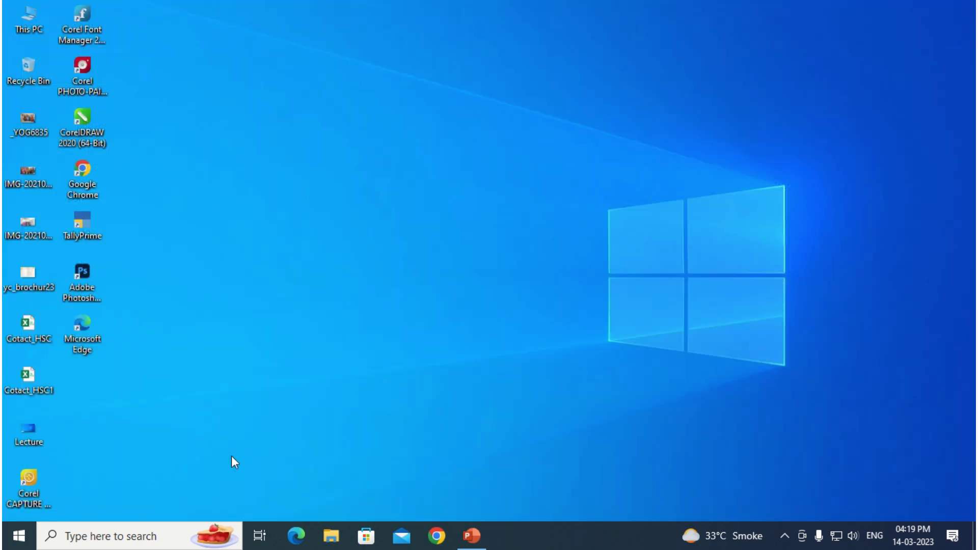
click(125, 539)
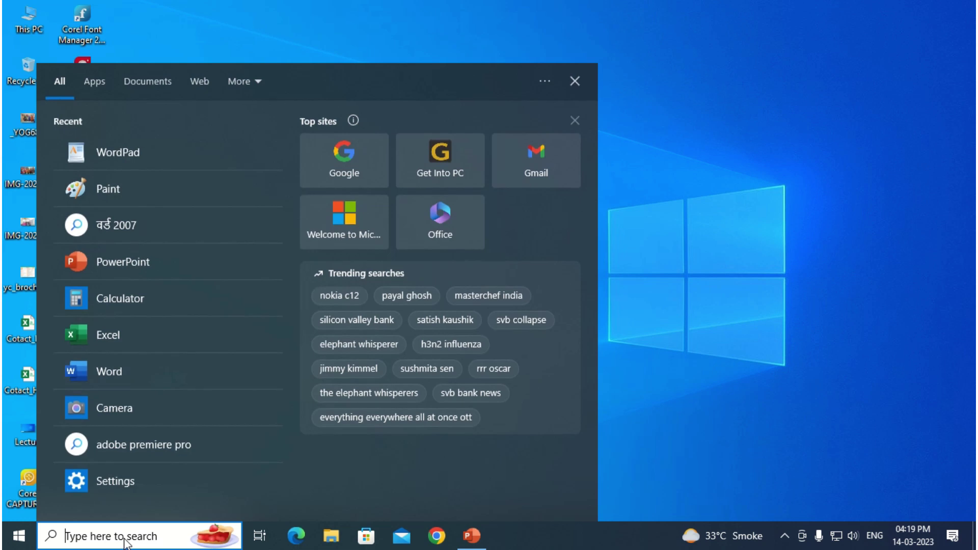
text(wor)
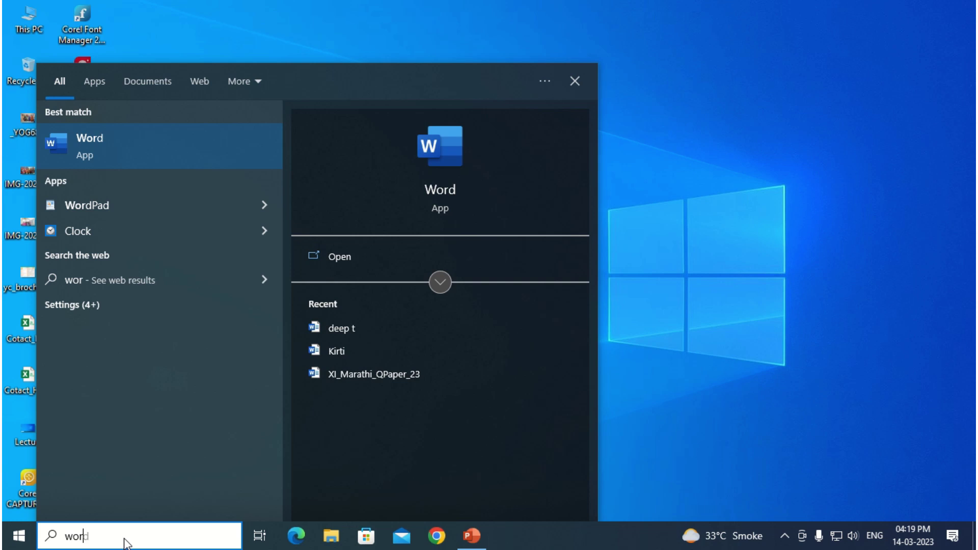
key(Down)
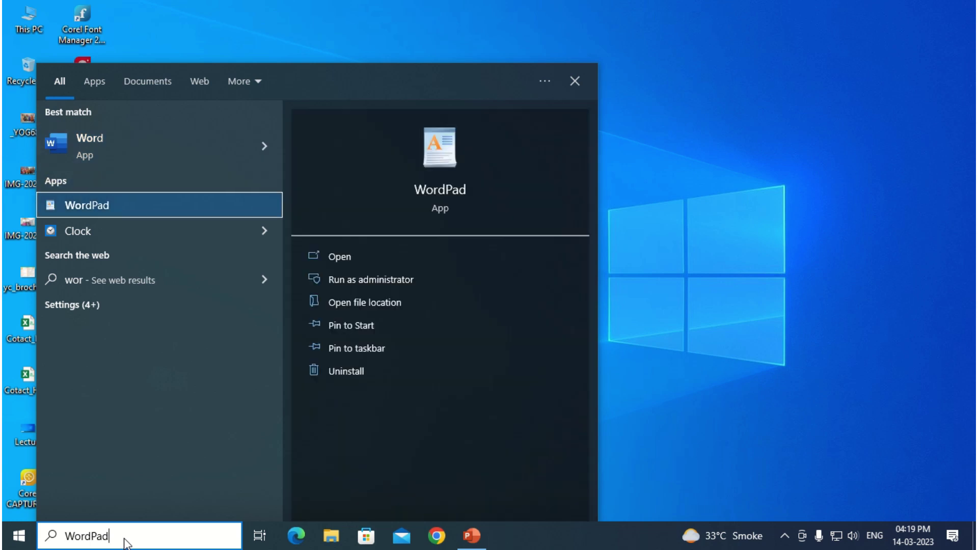
key(Return)
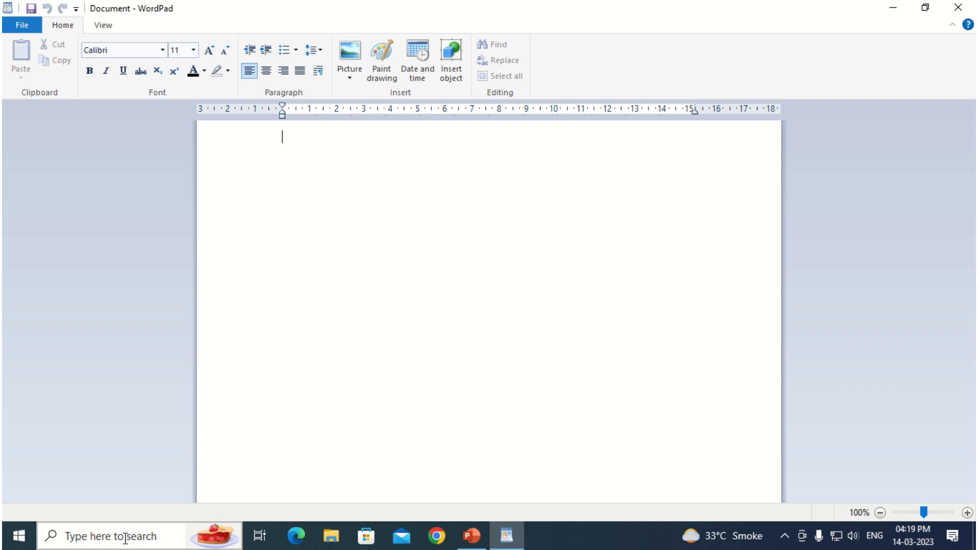
Step: Write "mi aaj baher janar aahe." in the blank document and switch the input language to Marathi Phonetic
text(mi aaj baher janar aahe.)
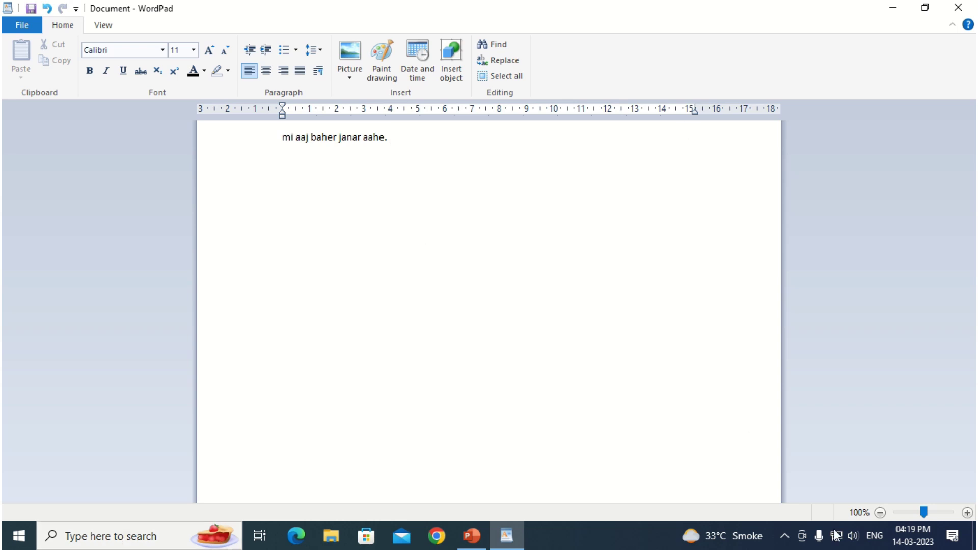
click(875, 539)
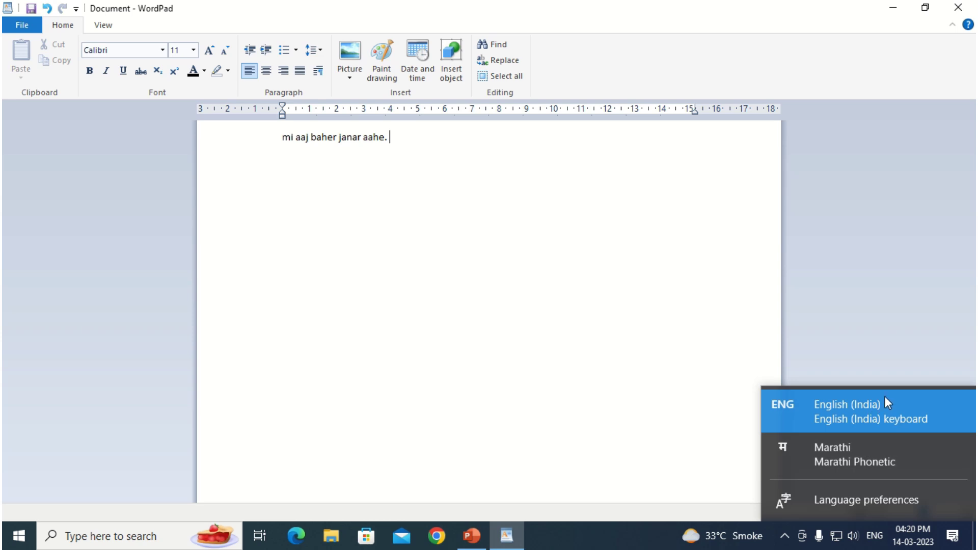
click(837, 461)
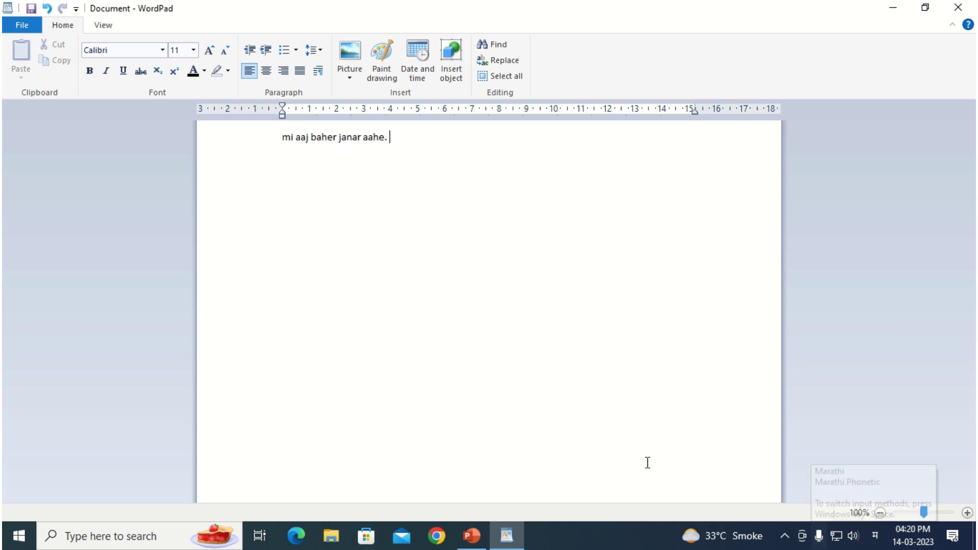
Step: Add the Marathi words "मी आज" after the sentence by entering "mi" and "aaj" phonetically and accepting the matching suggestions
text(mi)
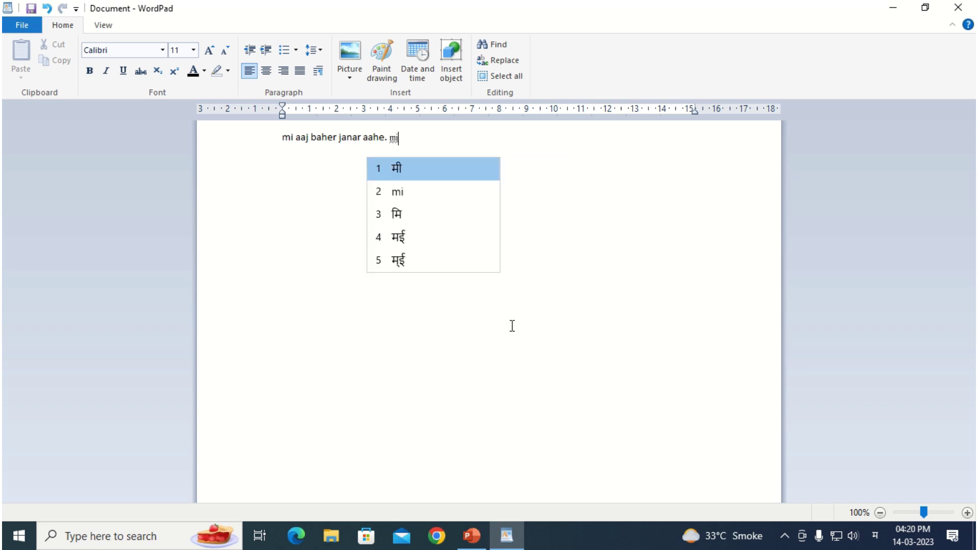
key(space)
text(aaj)
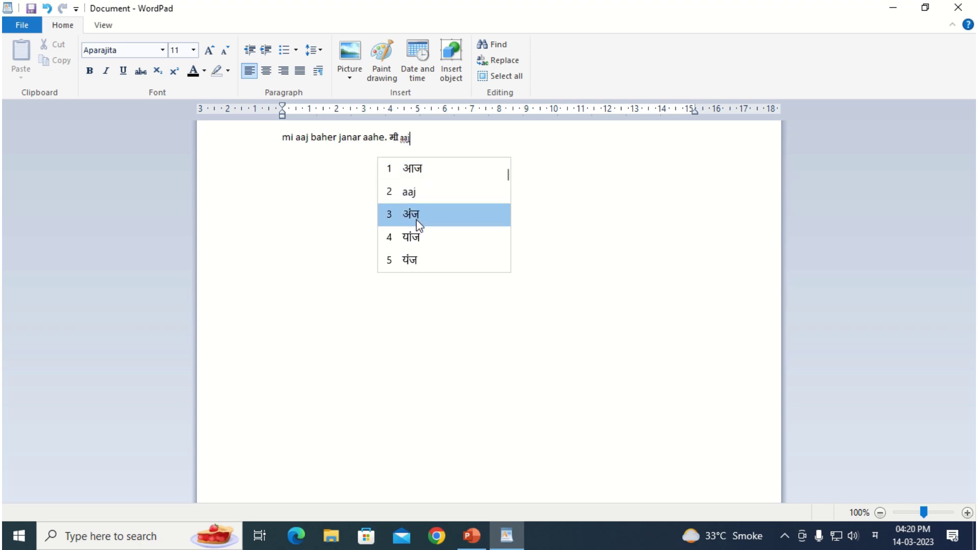
mouse_move(418, 257)
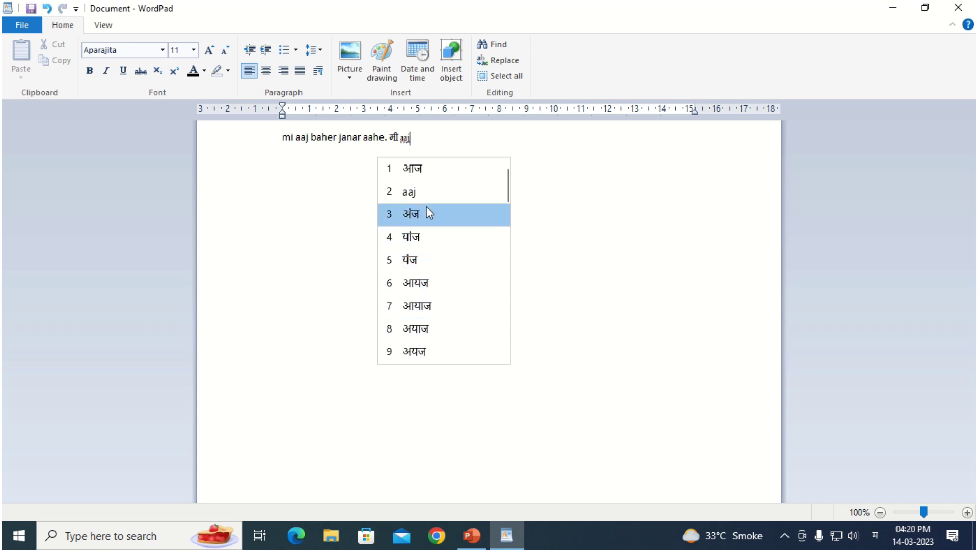
click(474, 163)
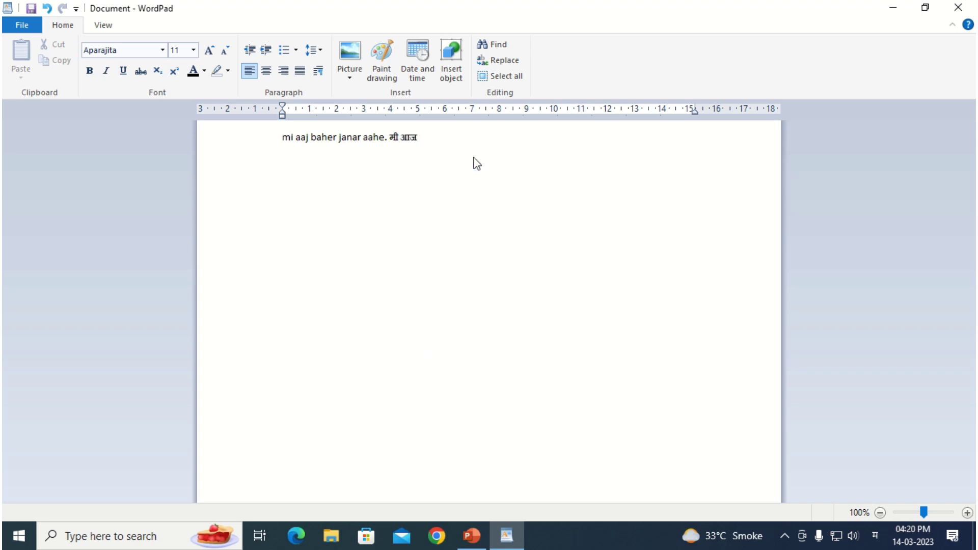